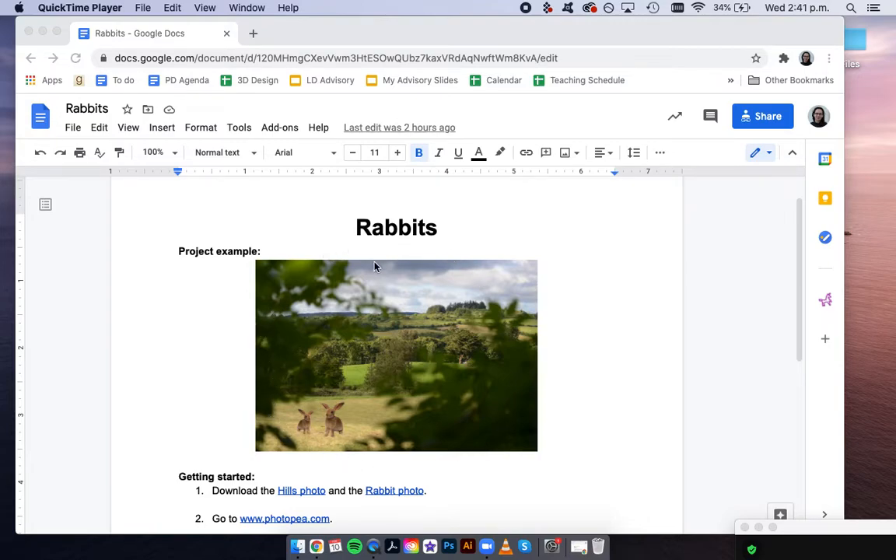
Step: Download the Hills photo linked in the Rabbits document and close its preview
scroll(375, 267, "down", 3)
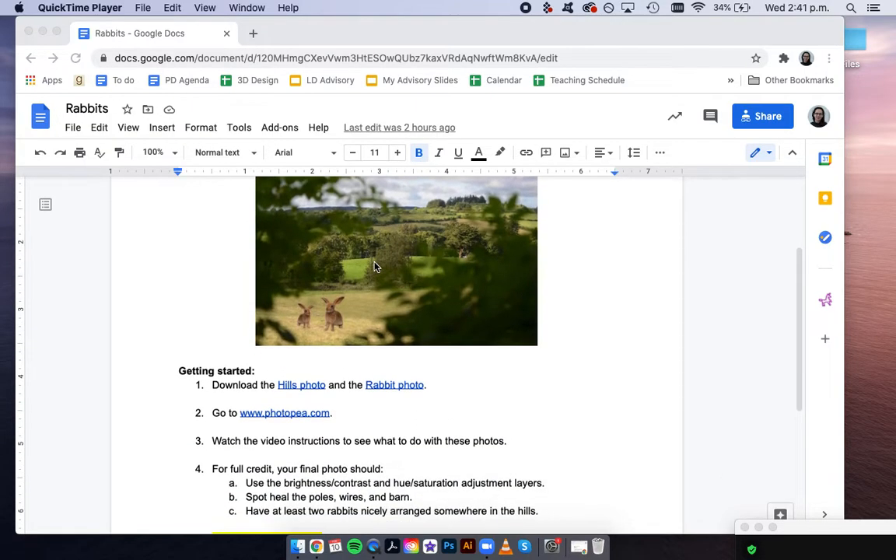
left_click(320, 385)
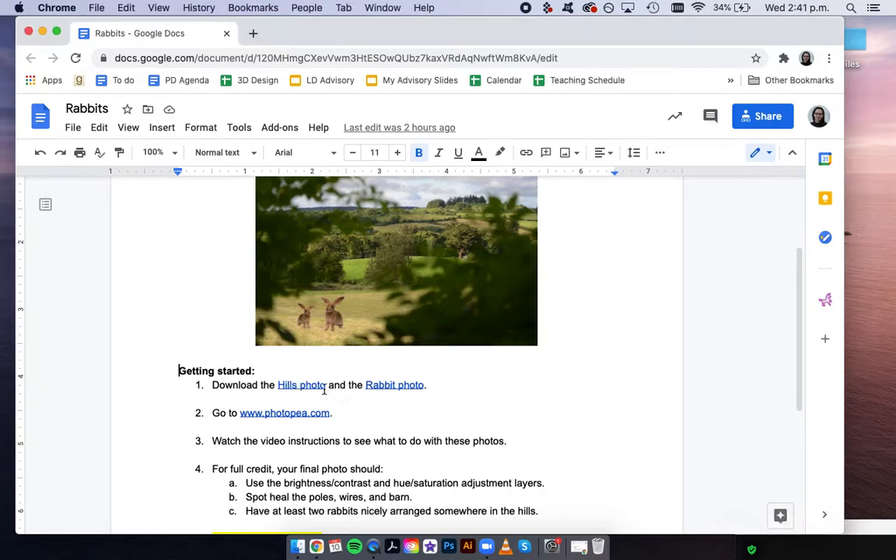
left_click(330, 406)
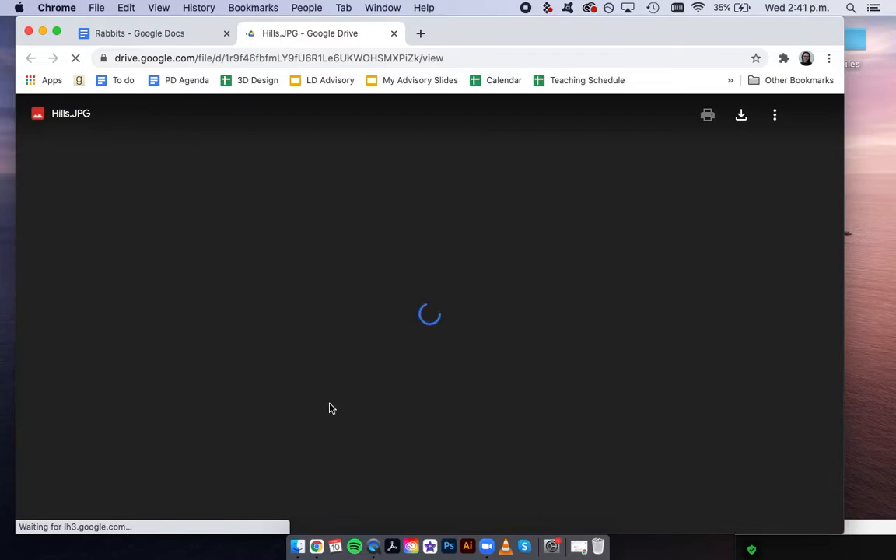
left_click(741, 115)
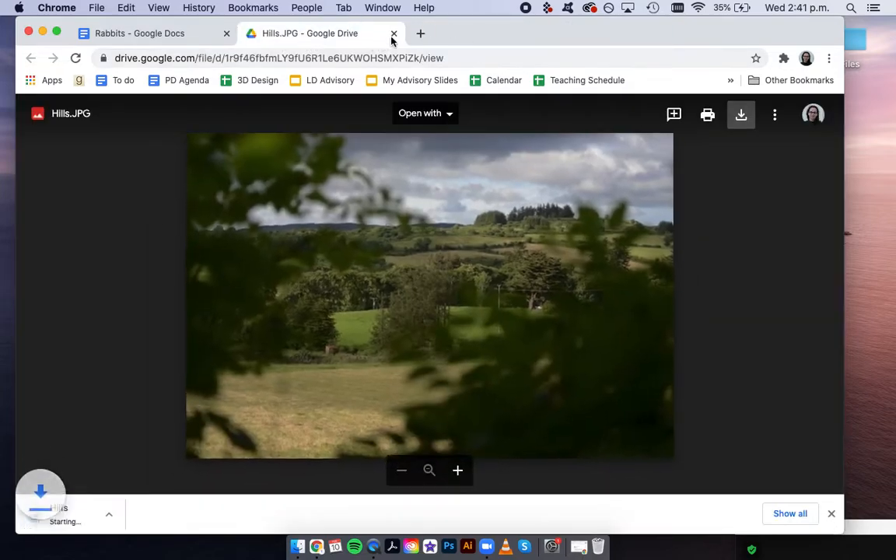
left_click(393, 34)
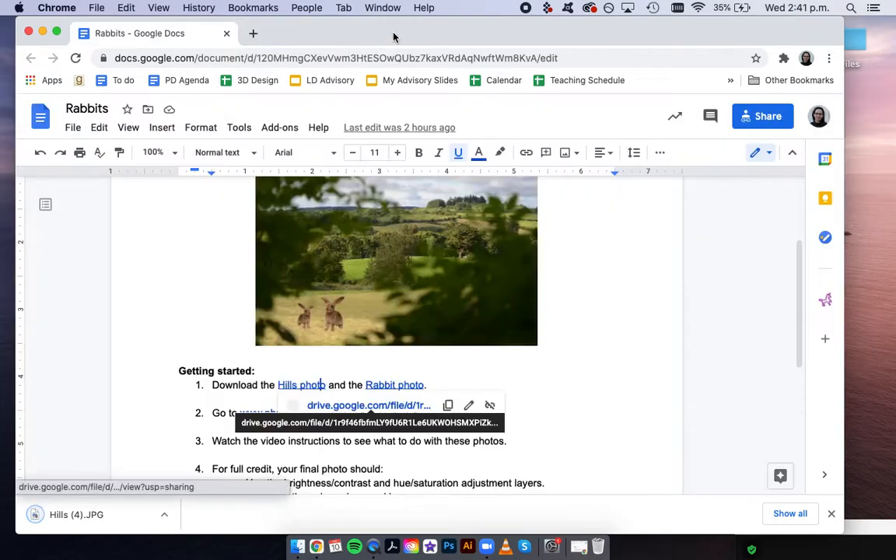
Step: Download the Rabbit photo linked in the document and close its preview
left_click(396, 385)
left_click(408, 406)
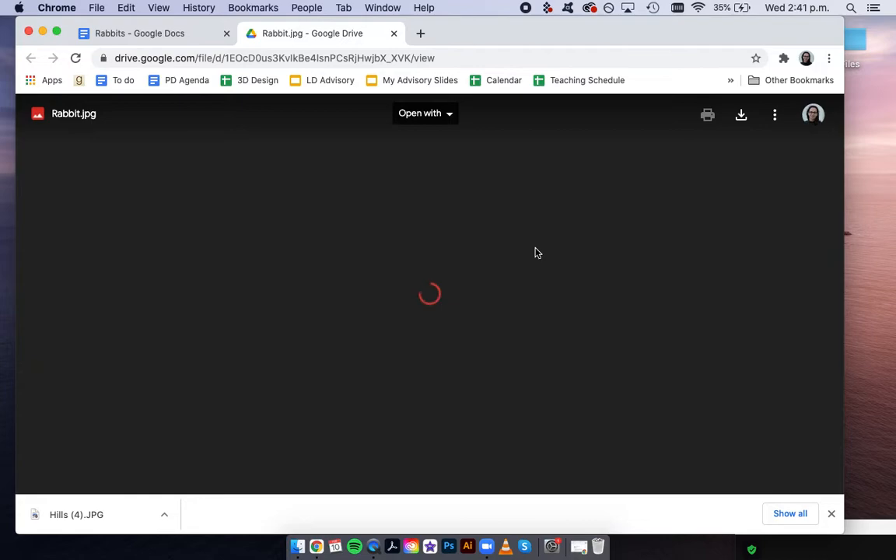
left_click(741, 114)
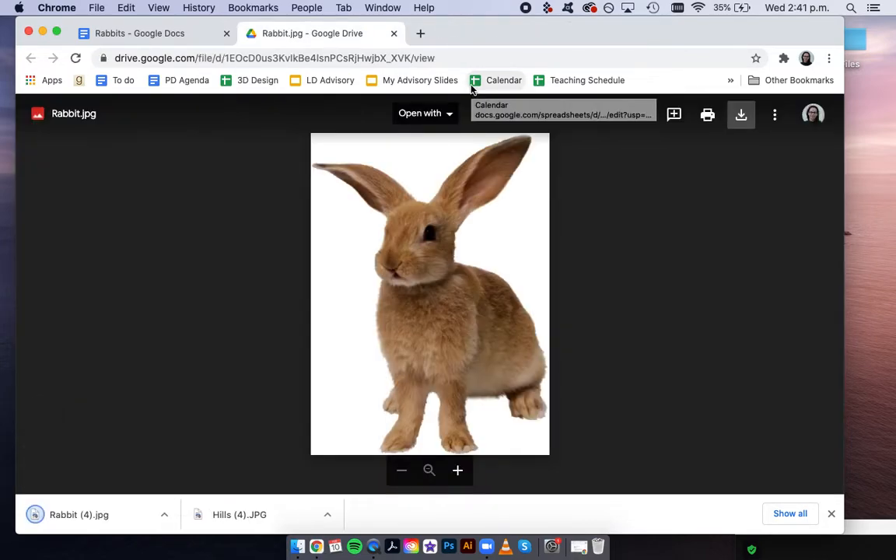
left_click(393, 33)
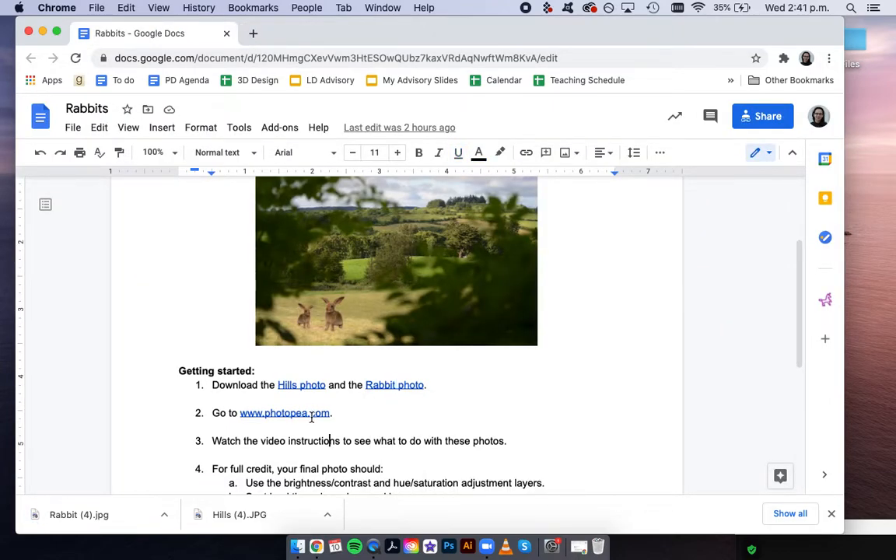
left_click(310, 413)
left_click(327, 434)
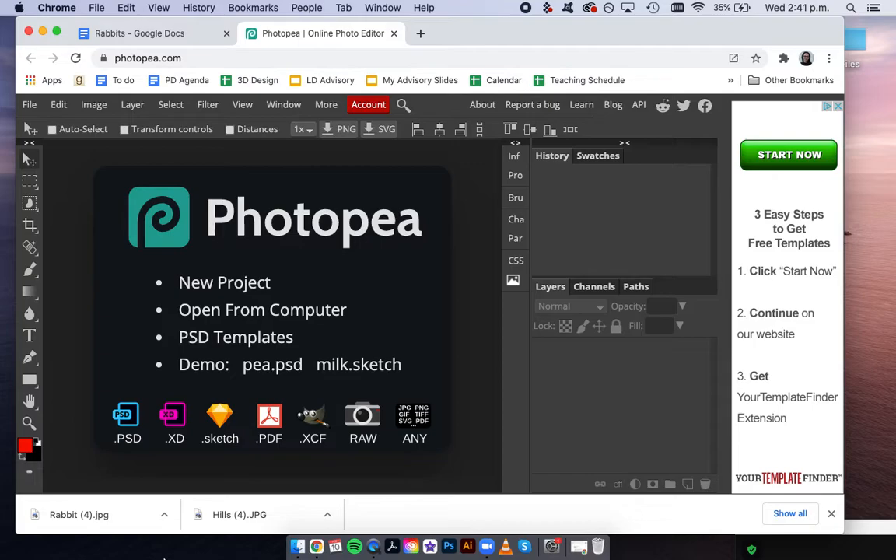
left_click_drag(247, 517, 261, 283)
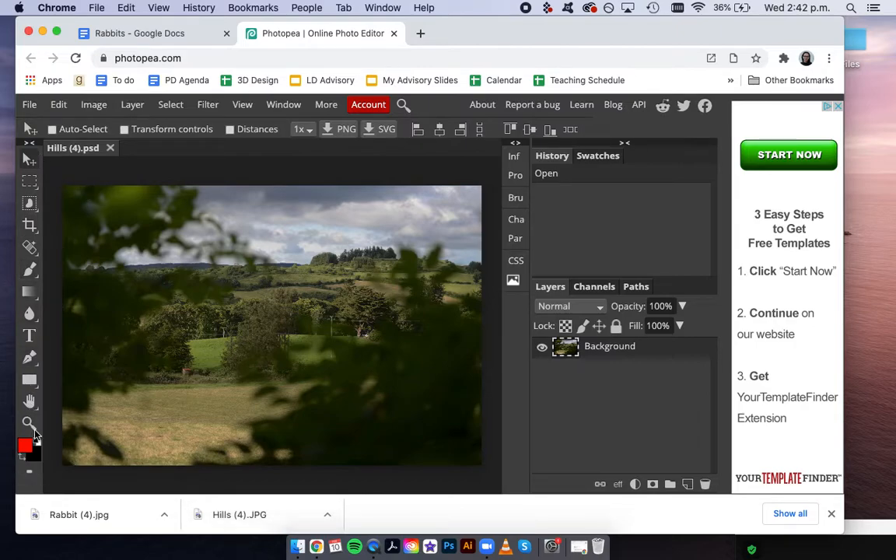
Step: Crop the hills photo at full height, trimming a thin strip off the left edge and a wider one off the right
left_click(30, 226)
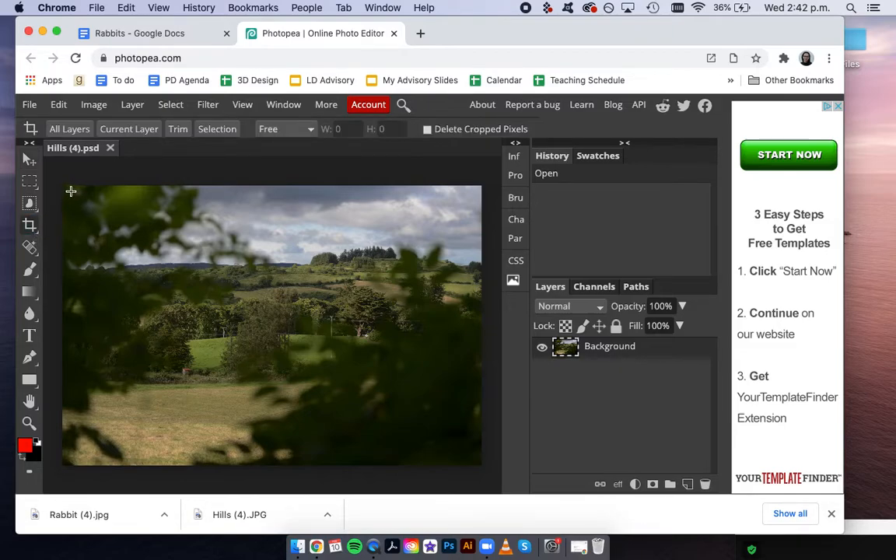
left_click_drag(68, 186, 461, 466)
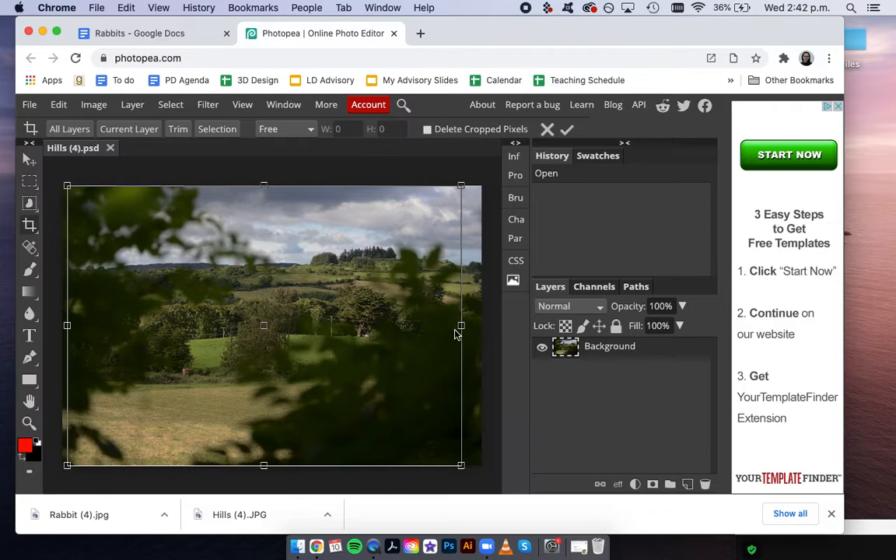
left_click_drag(461, 326, 462, 327)
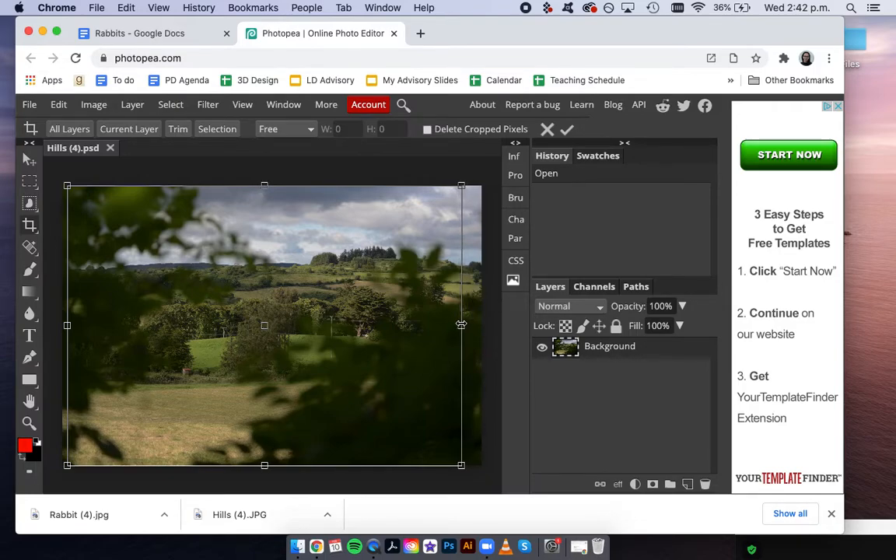
left_click(569, 130)
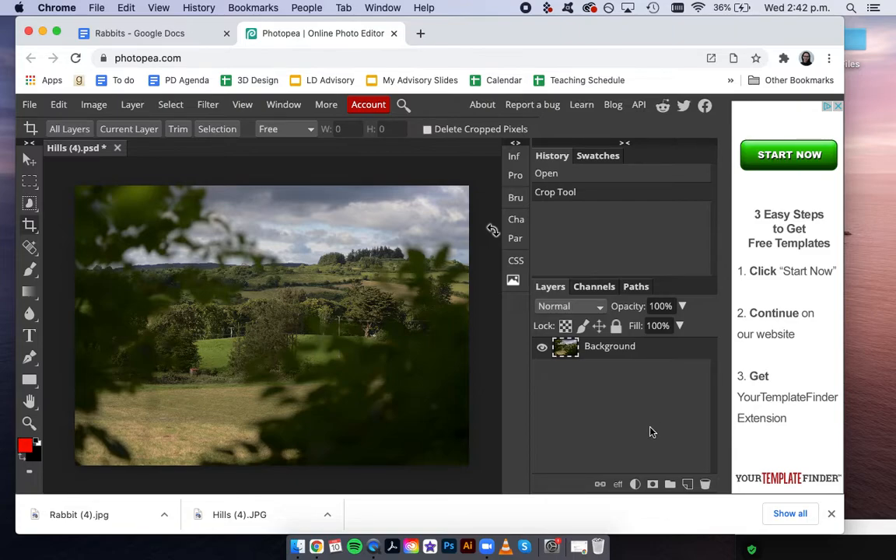
Step: Add a Brightness/Contrast adjustment layer above the background and set its brightness to 42
left_click(637, 484)
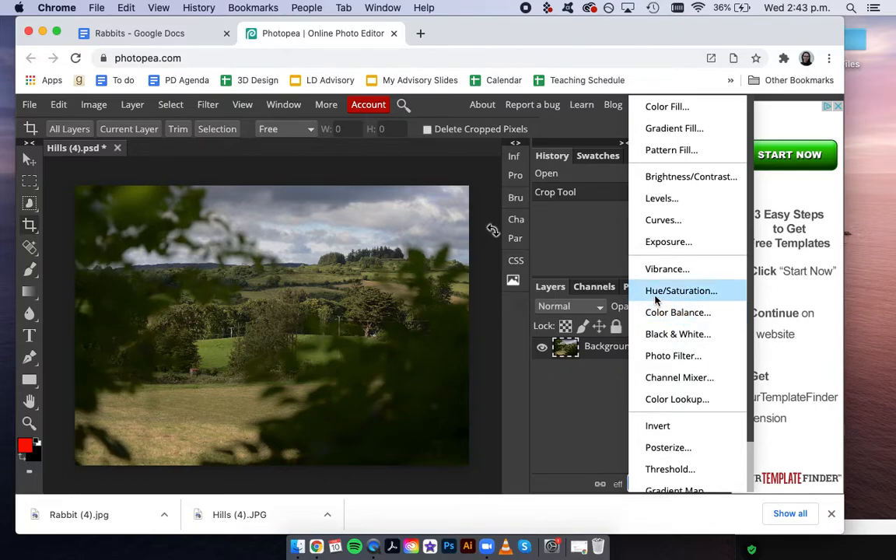
left_click(681, 179)
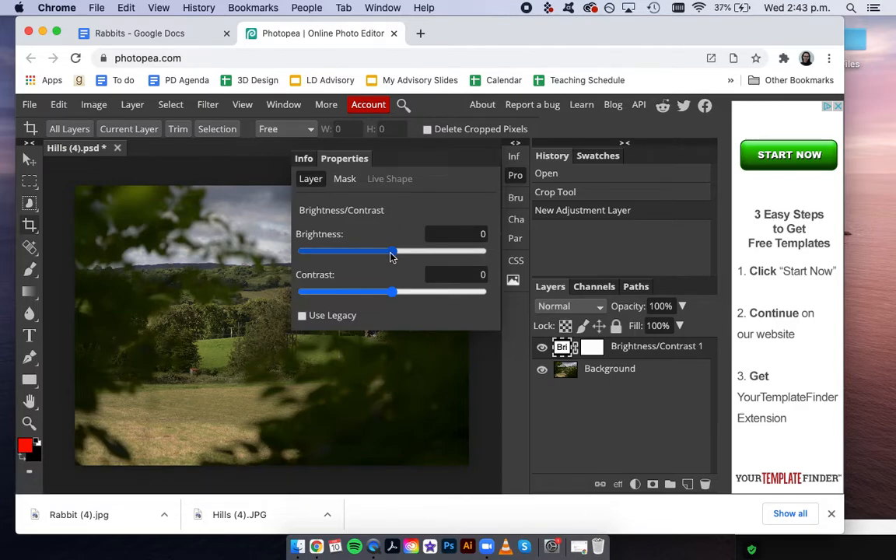
left_click_drag(392, 256, 418, 254)
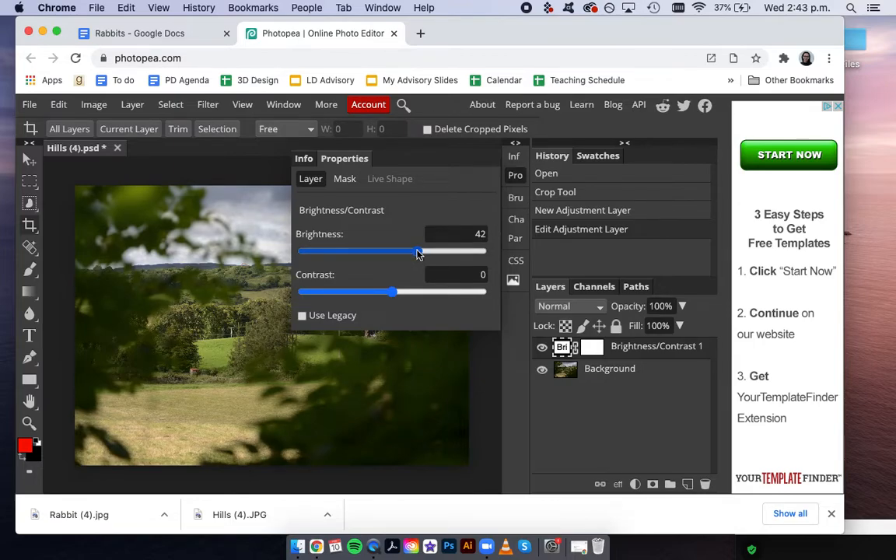
left_click(514, 177)
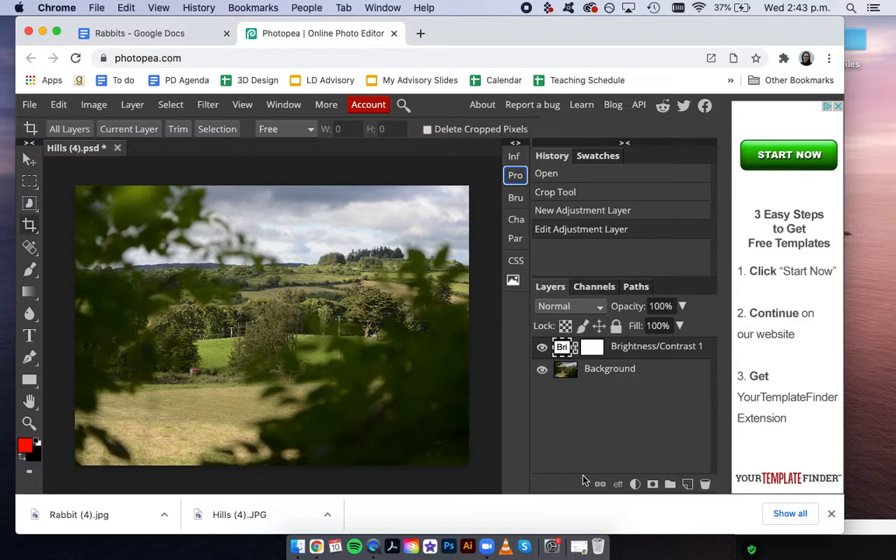
Step: Compare the hills photo with and without the Brightness/Contrast adjustment by toggling that layer's visibility
left_click(613, 374)
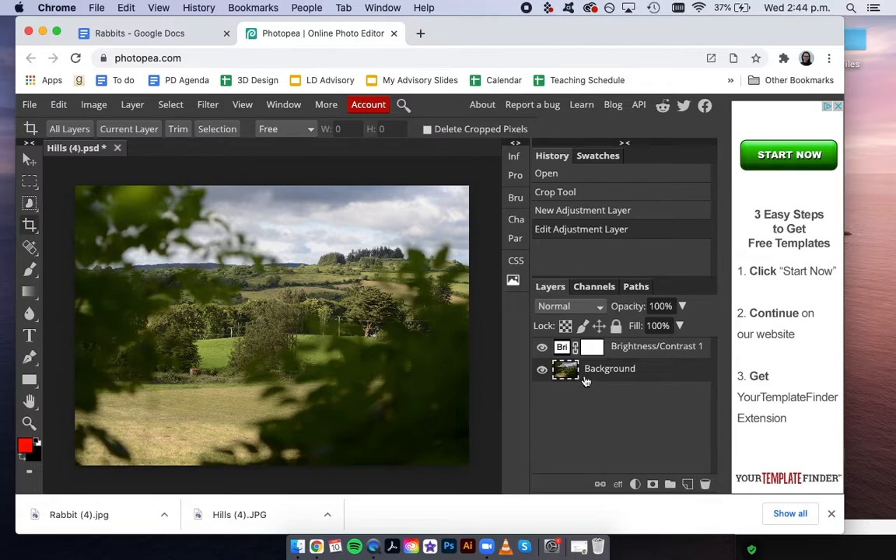
left_click(637, 352)
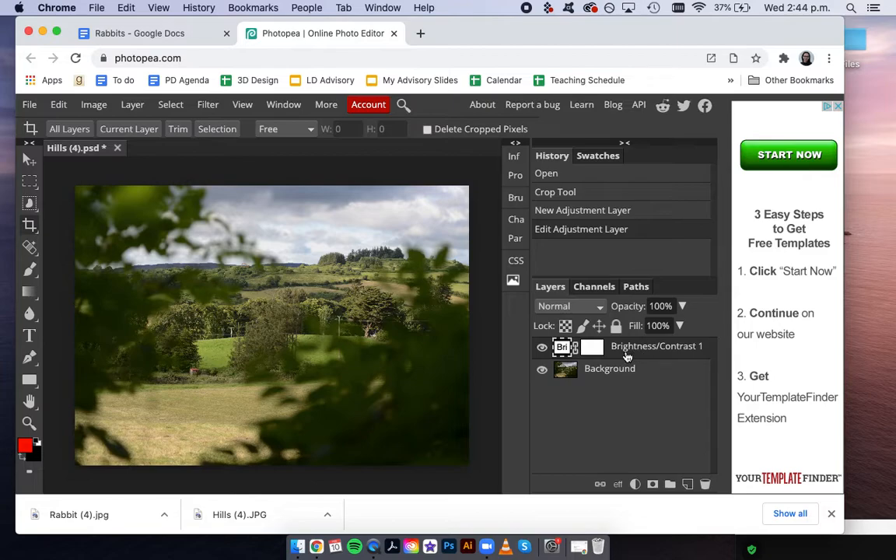
left_click(543, 350)
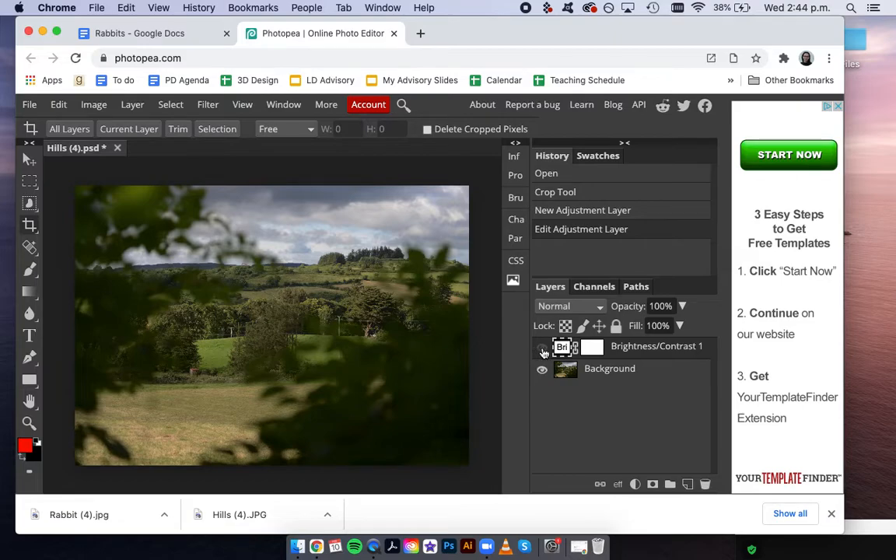
left_click(542, 350)
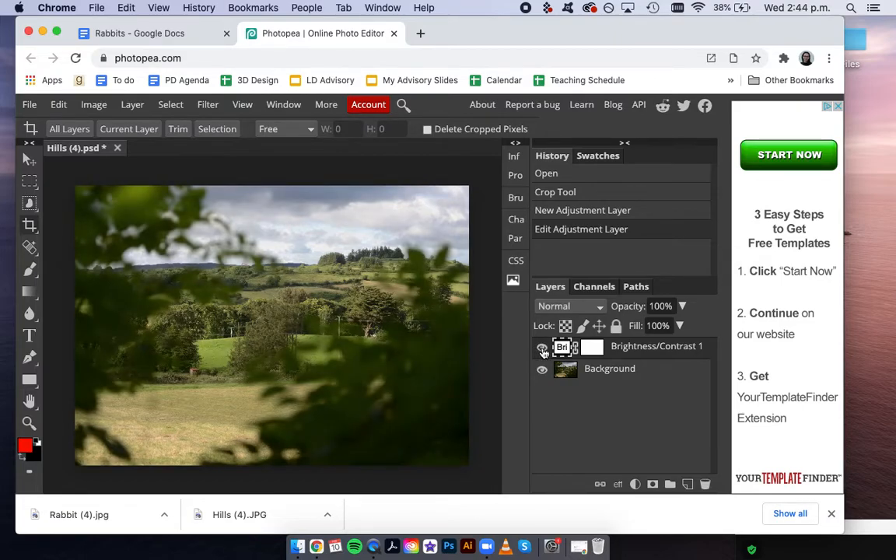
left_click(542, 350)
left_click(542, 351)
Step: Add an empty layer above the Brightness/Contrast layer and name it "spot healing"
scroll(313, 343, "up", 3)
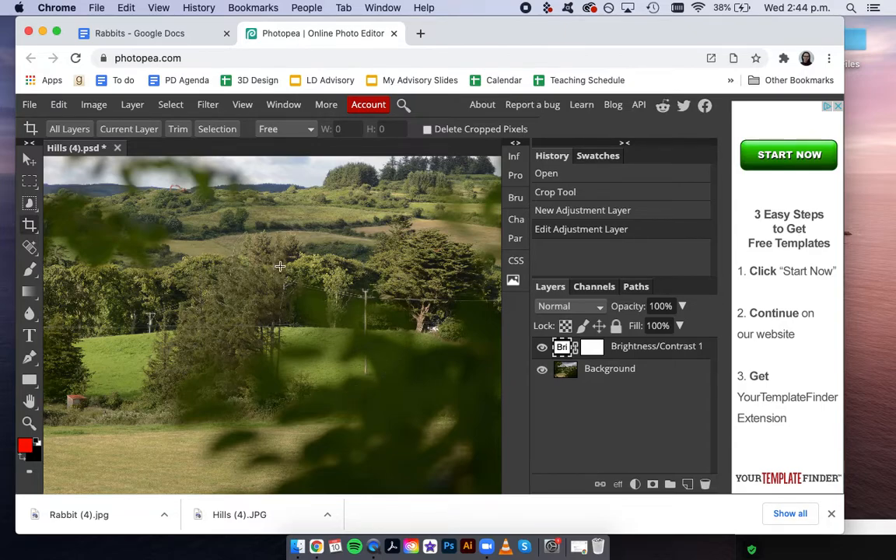
left_click(689, 485)
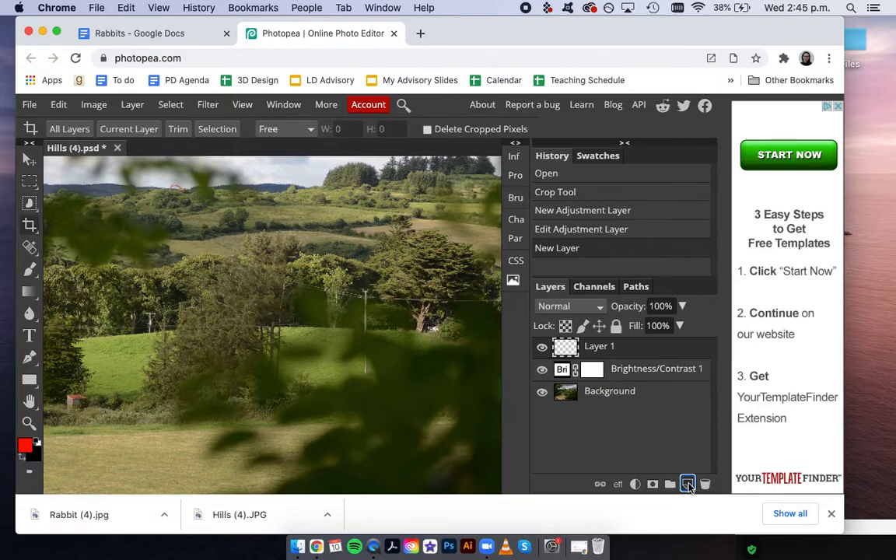
double_click(597, 348)
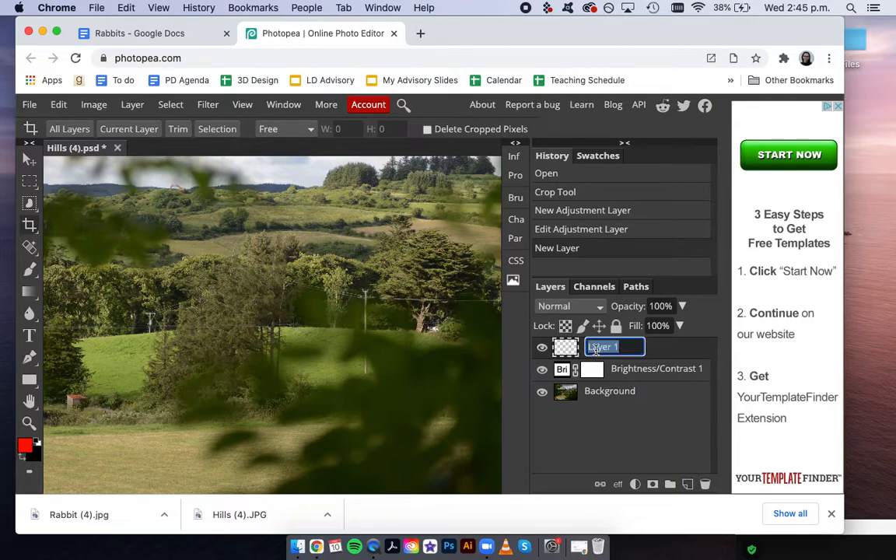
type("spot healing")
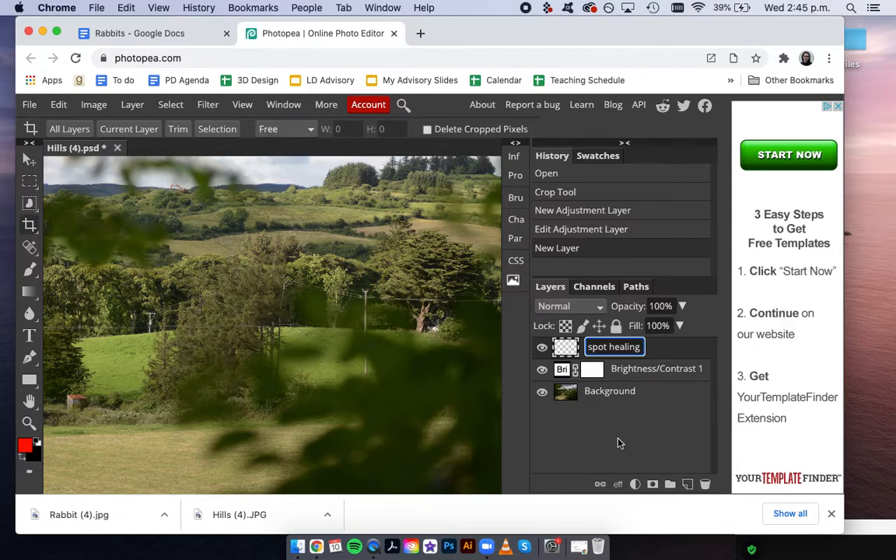
key("Return")
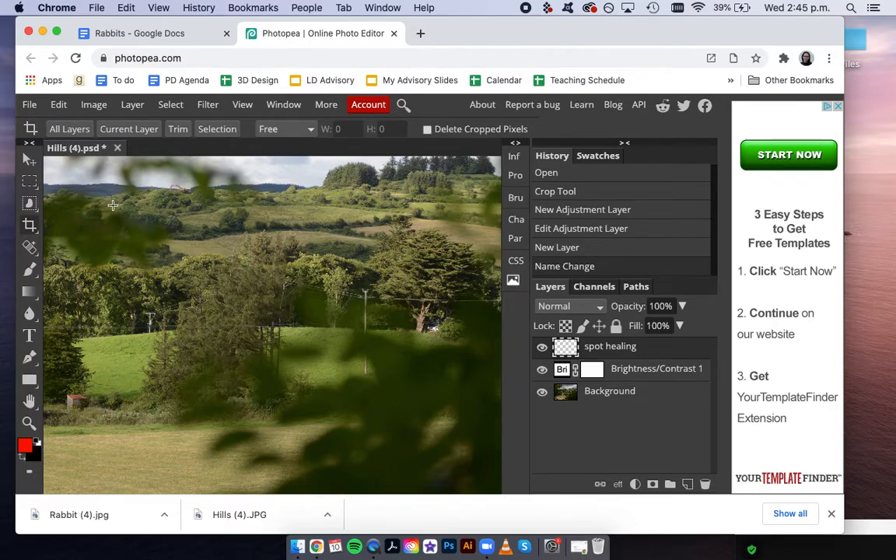
Step: Undo the last layer name change and redo it
left_click(60, 106)
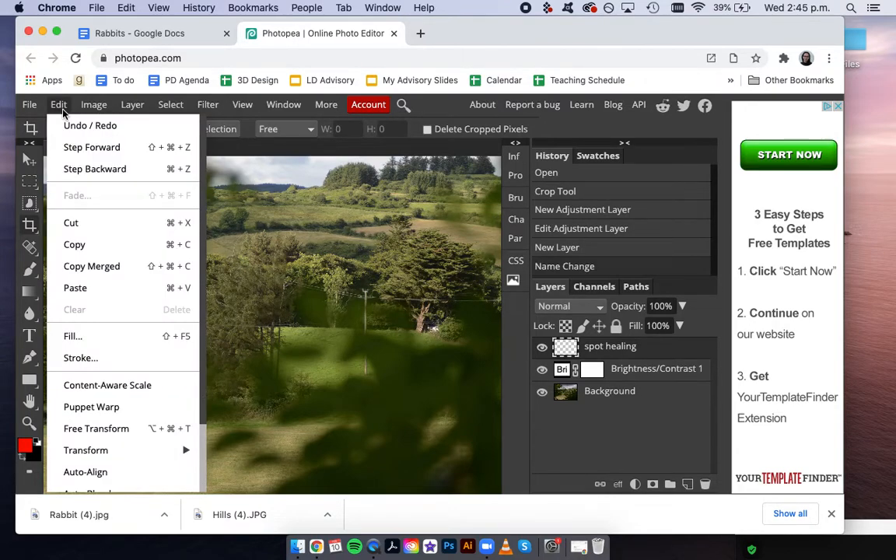
left_click(80, 170)
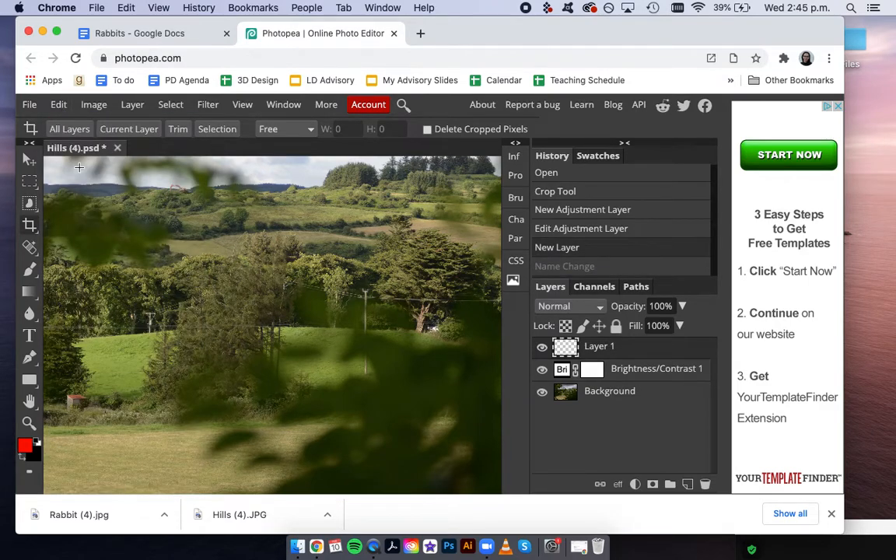
left_click(60, 107)
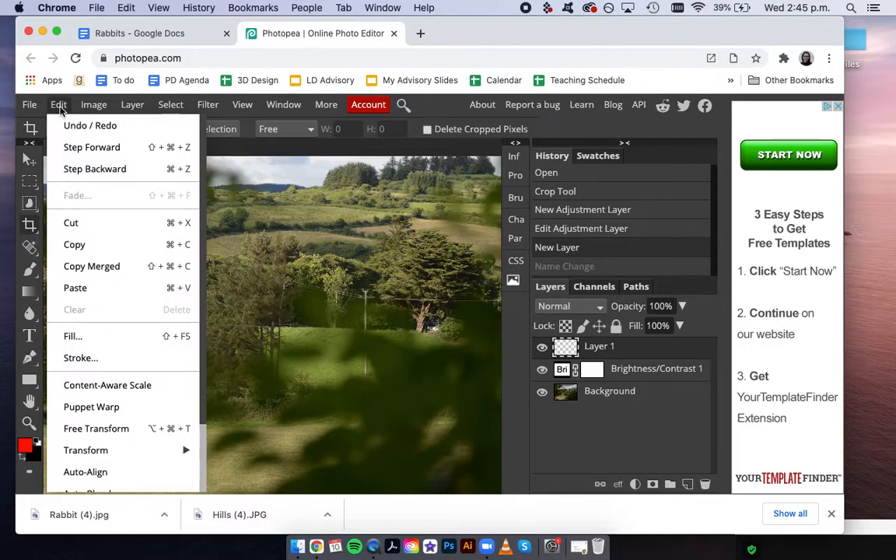
left_click(68, 149)
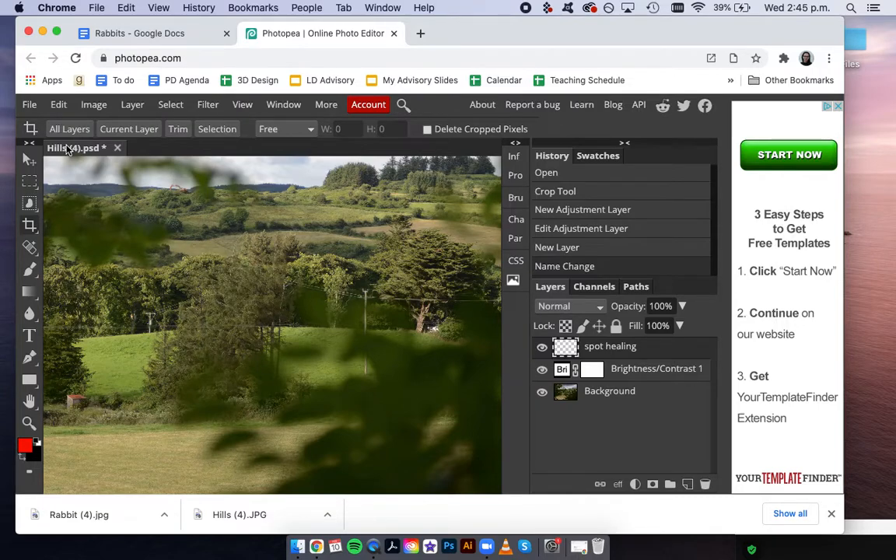
Step: Choose the Spot Healing Brush tool and set its brush size to 36 px
right_click(29, 246)
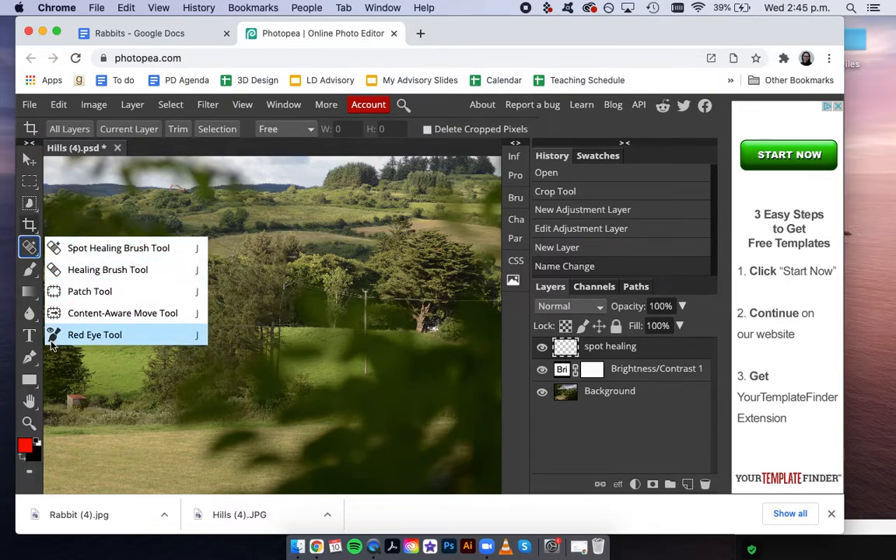
left_click(28, 247)
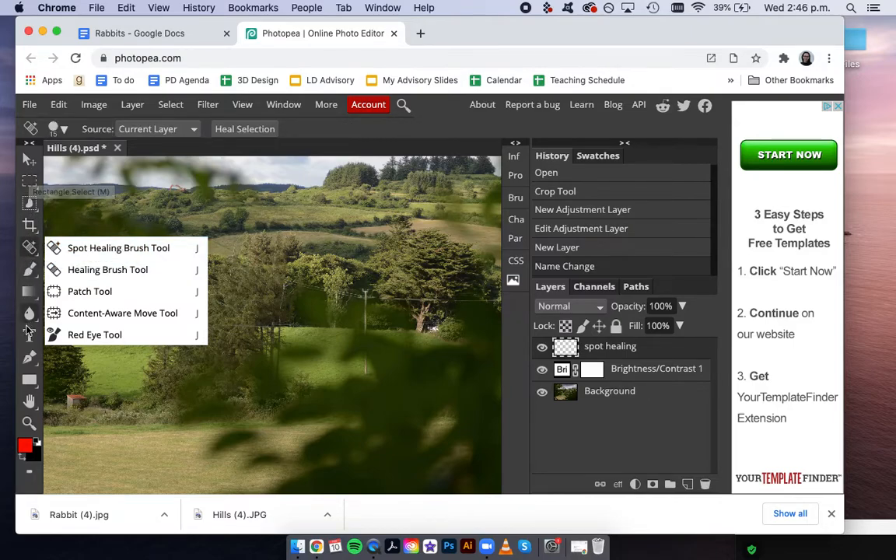
right_click(30, 268)
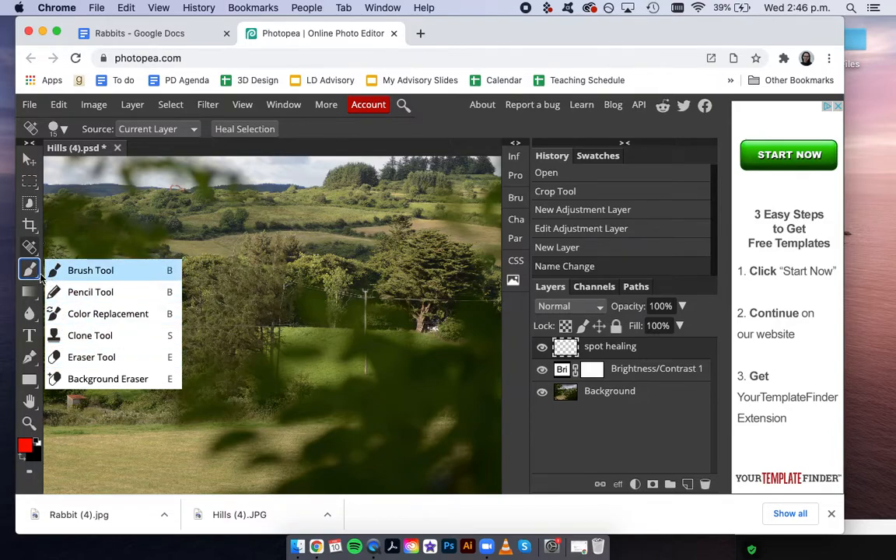
left_click(90, 270)
right_click(30, 247)
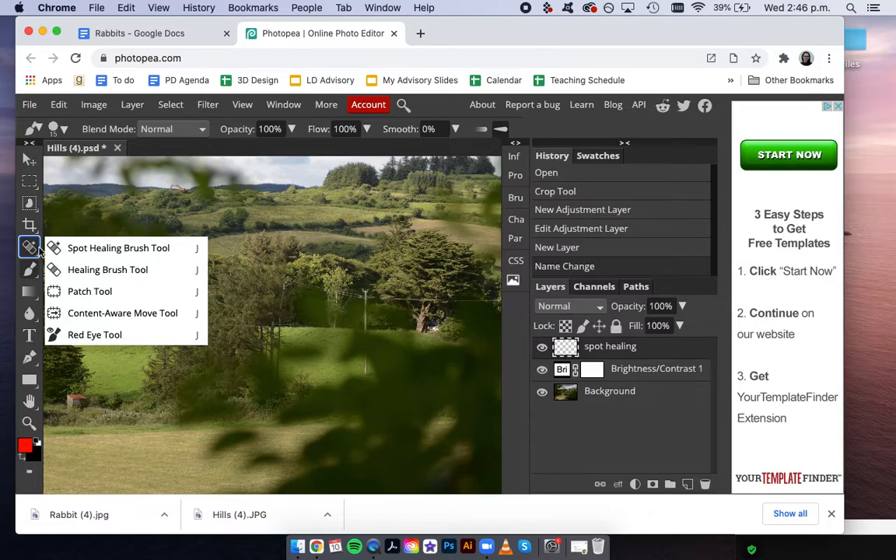
left_click(107, 249)
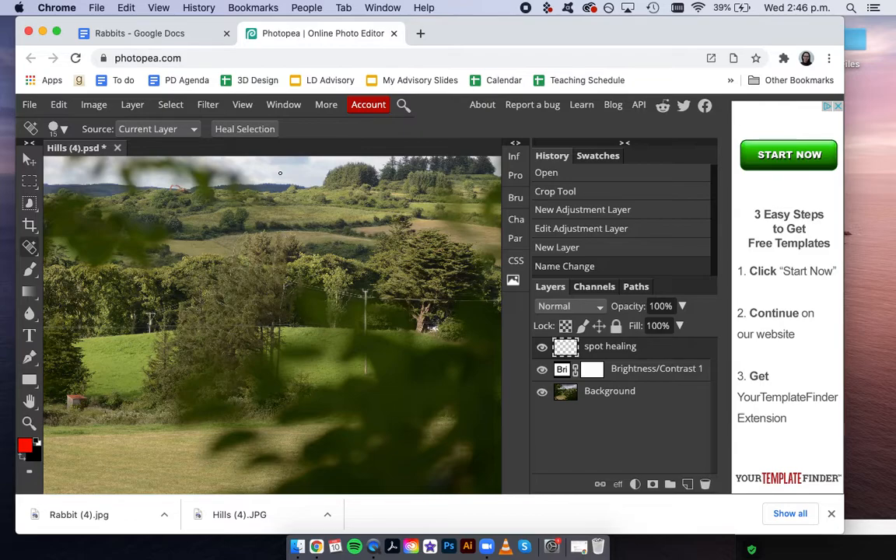
left_click(63, 130)
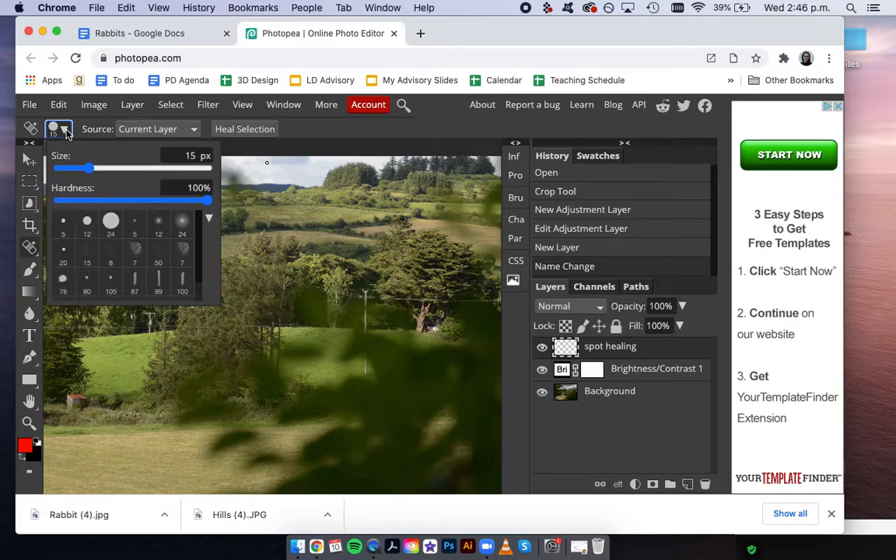
left_click_drag(88, 168, 100, 173)
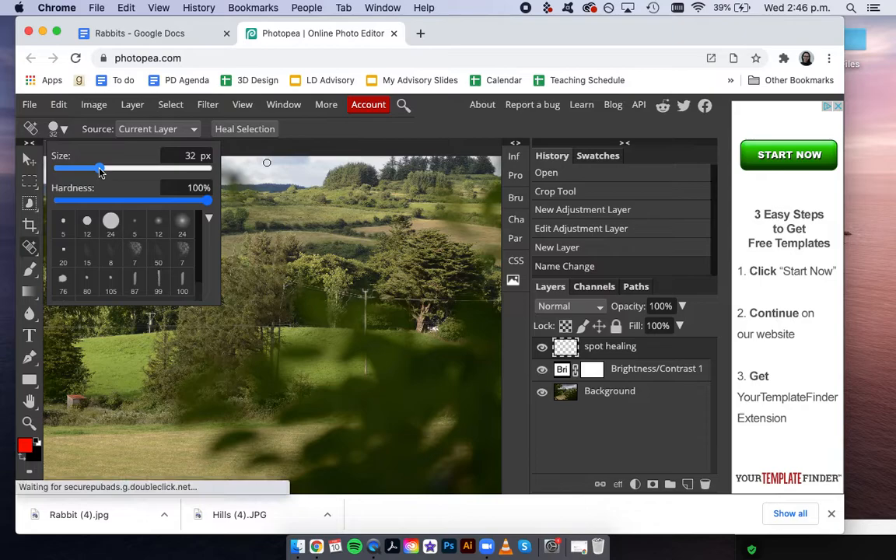
left_click_drag(101, 172, 104, 172)
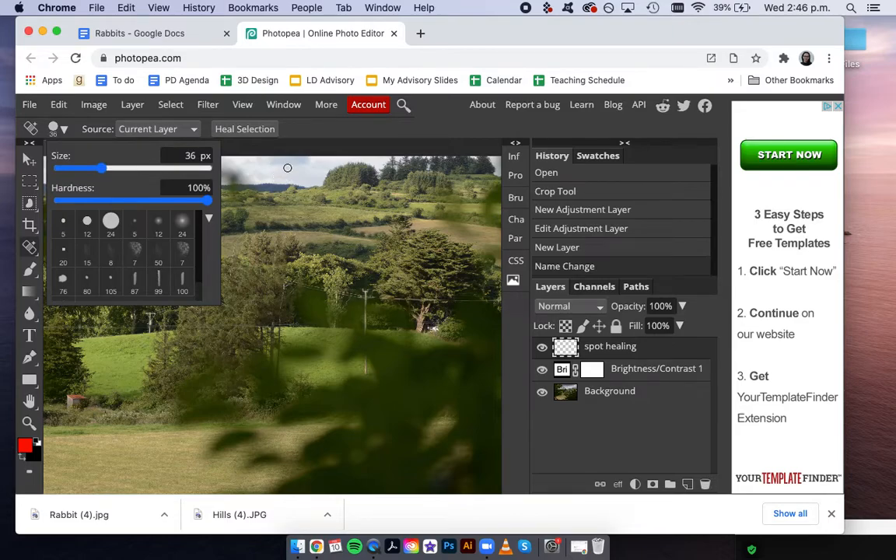
Step: Try spot healing parts of the sky and trees on the spot healing layer with Current Layer as the source
left_click(297, 166)
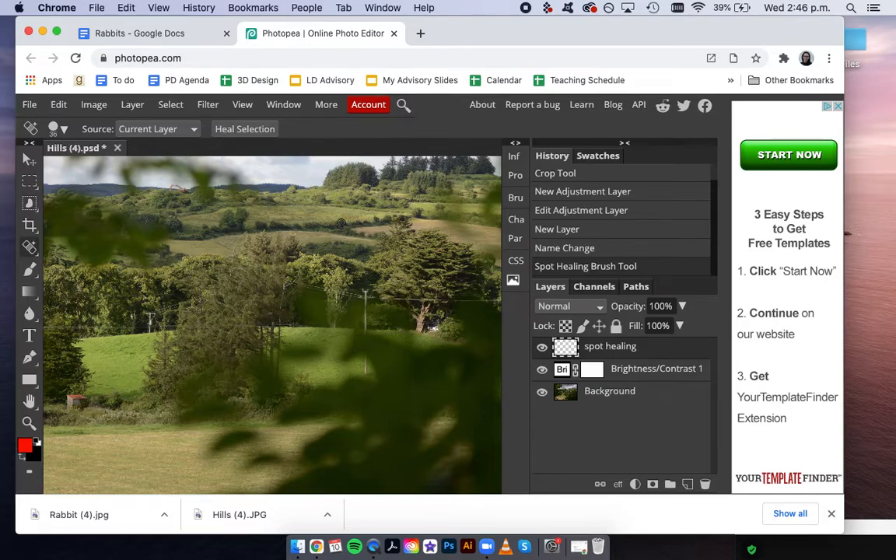
left_click_drag(329, 260, 331, 291)
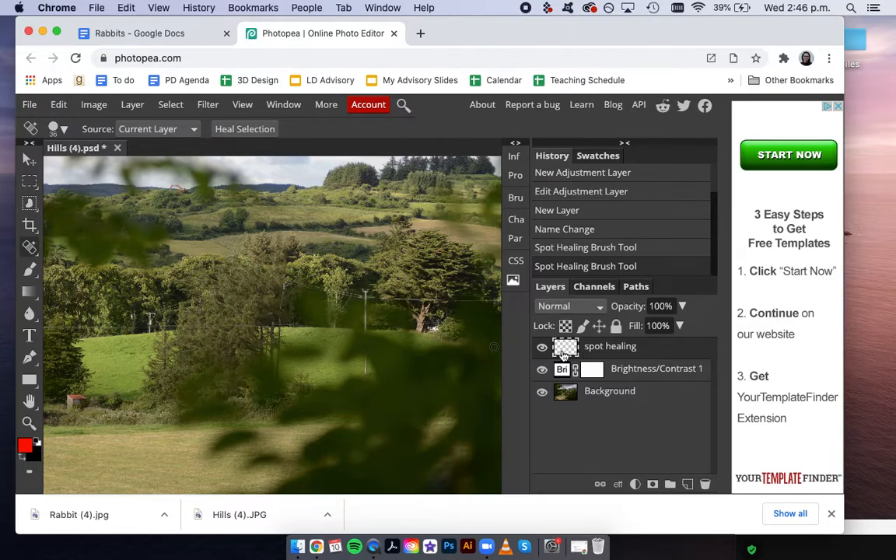
left_click(648, 392)
left_click(655, 356)
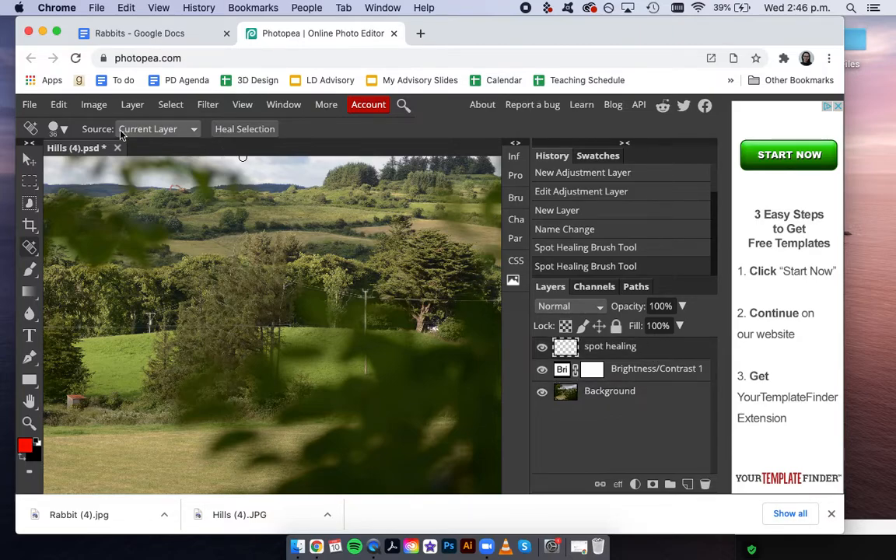
Step: Set the healing source to All Layers and paint out the utility poles and the wires across the trees
left_click(193, 131)
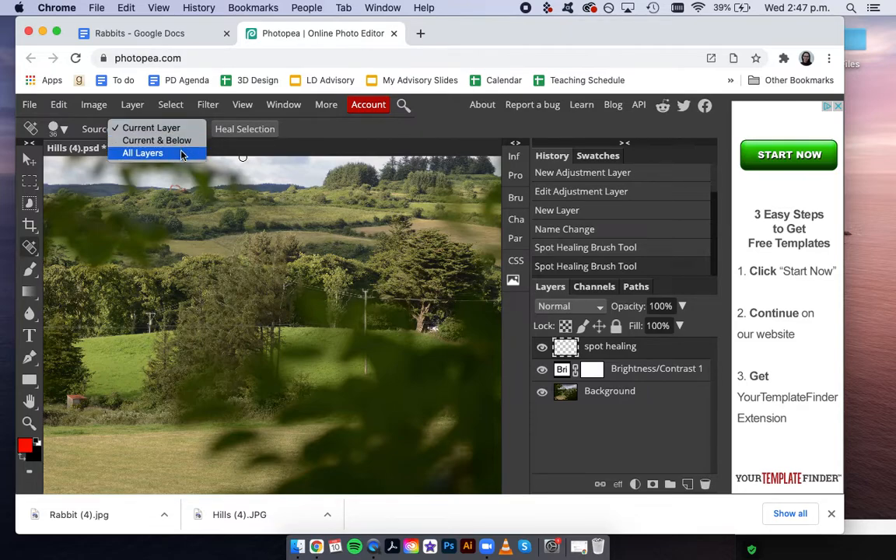
left_click(181, 153)
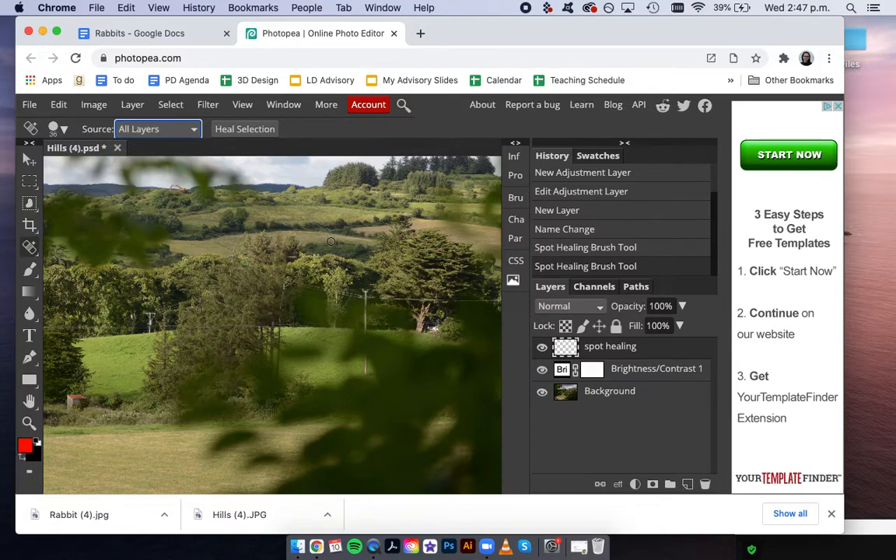
left_click_drag(365, 290, 366, 375)
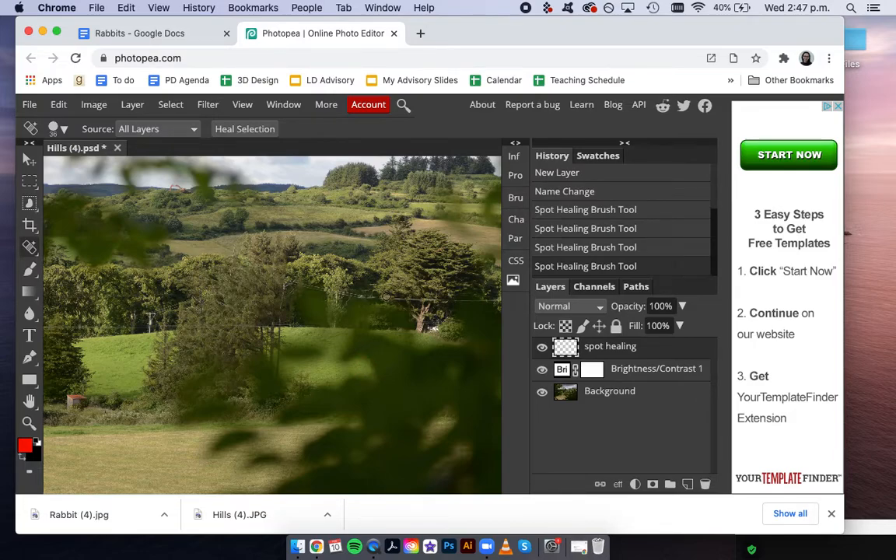
left_click_drag(382, 301, 453, 301)
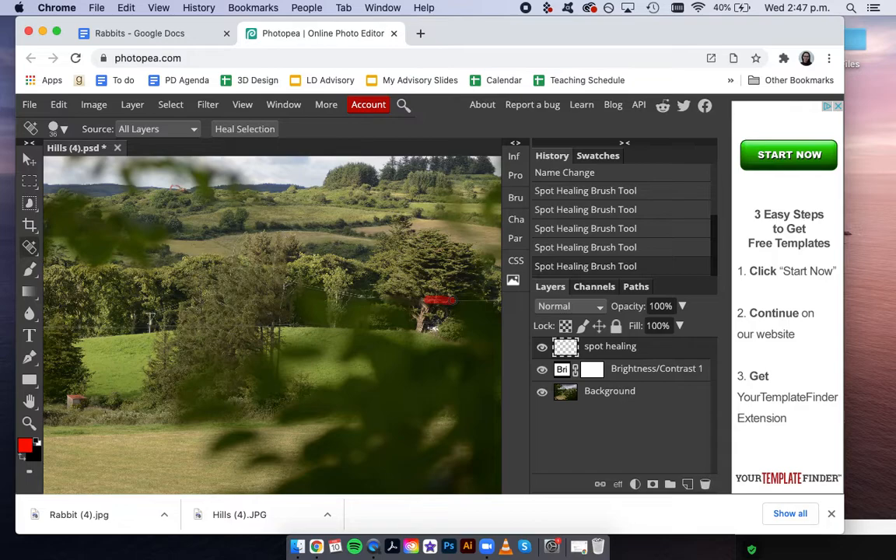
left_click_drag(452, 300, 454, 301)
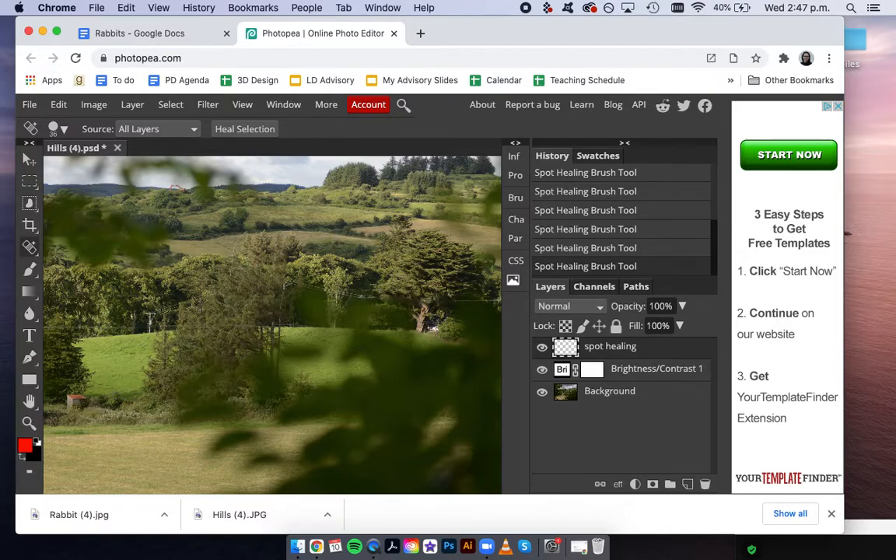
left_click_drag(148, 316, 149, 326)
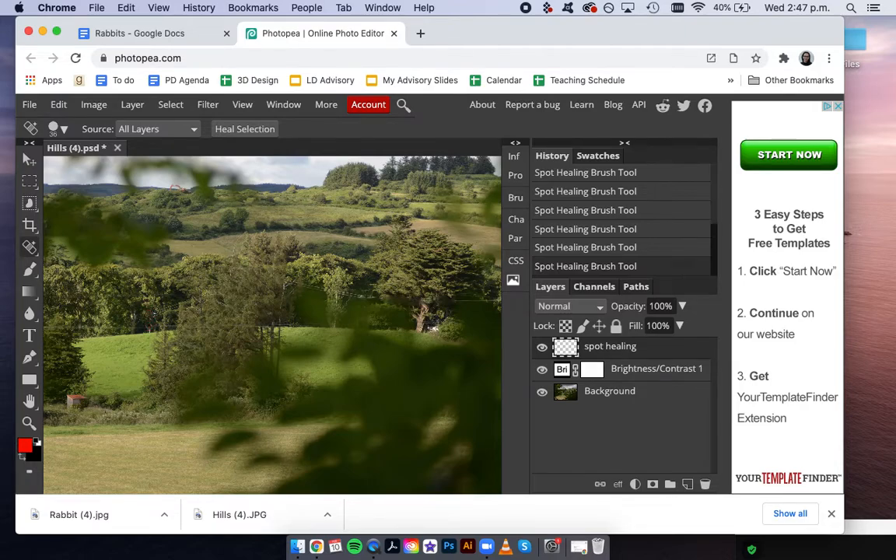
Step: Save the edited hills document as a PSD file
scroll(154, 313, "down", 2)
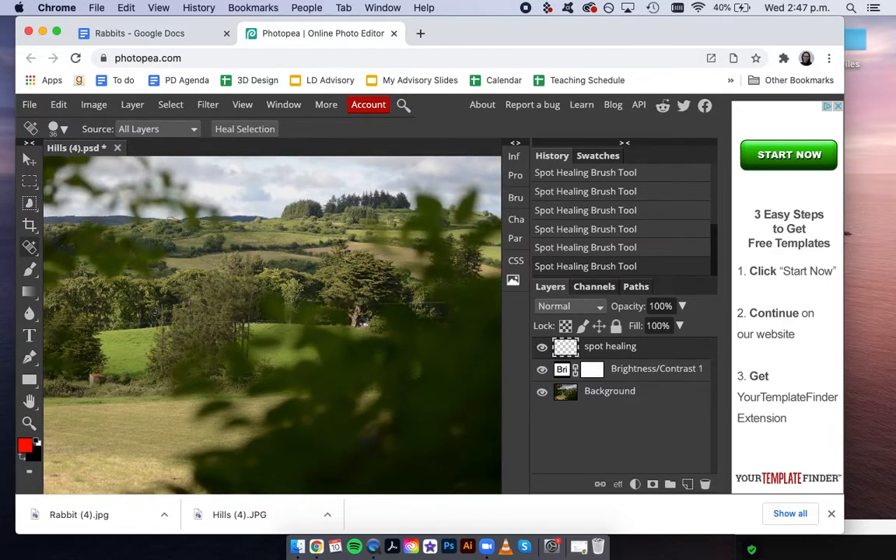
scroll(154, 313, "down", 2)
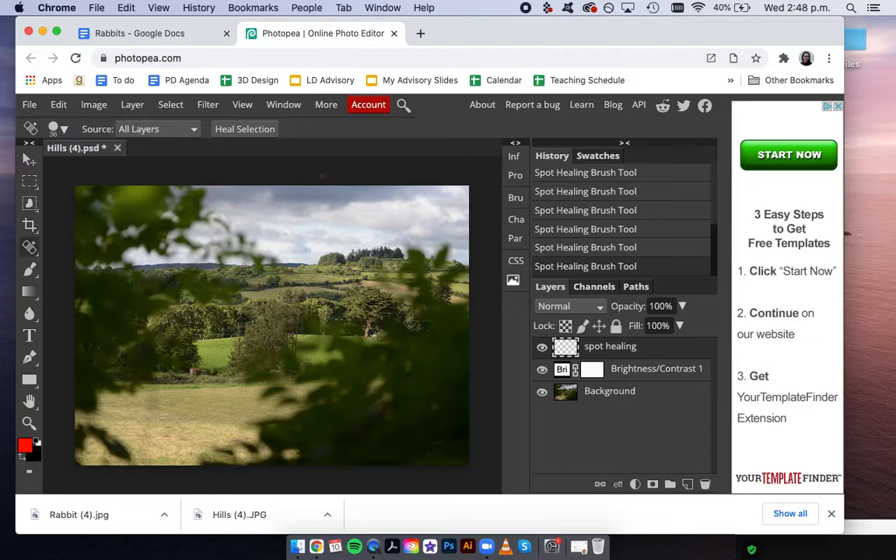
left_click(28, 108)
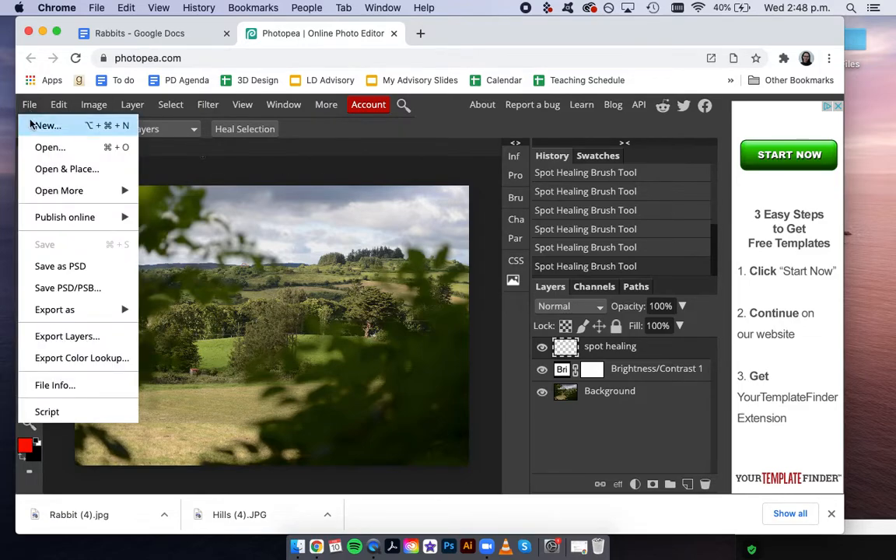
left_click(61, 267)
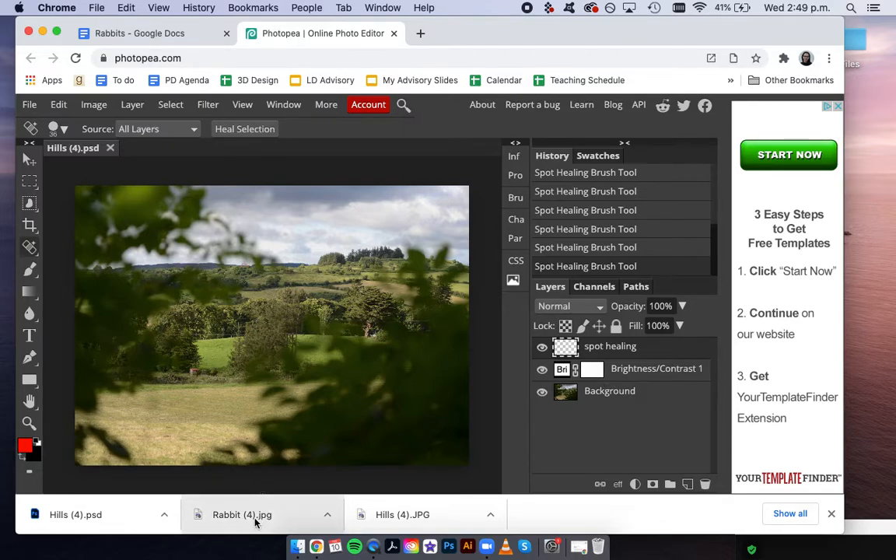
Step: Open Rabbit (4).jpg as a separate document and switch back and forth between it and the hills document
left_click_drag(255, 521, 155, 146)
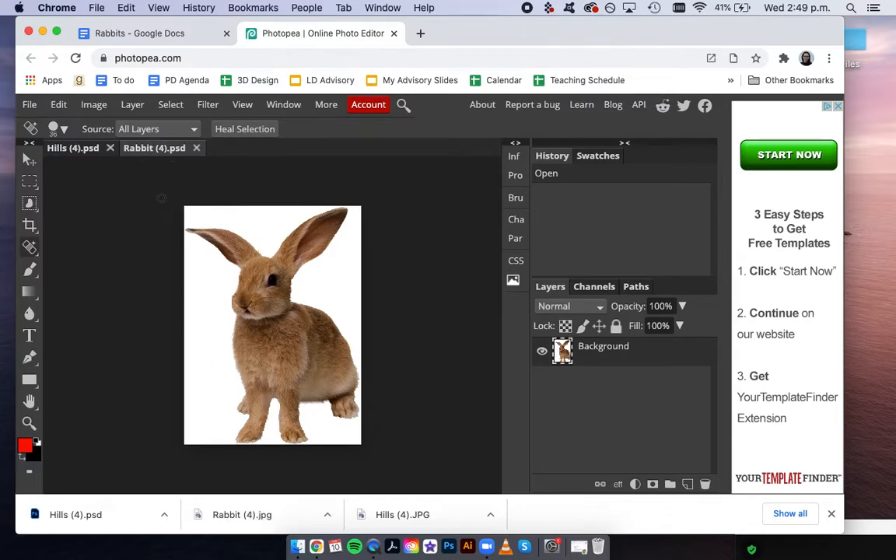
left_click(70, 150)
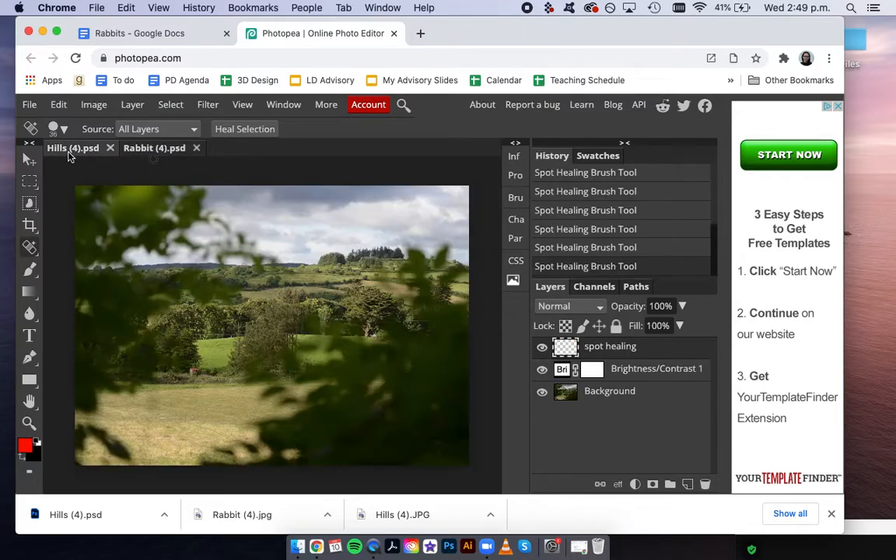
left_click(140, 149)
left_click(71, 152)
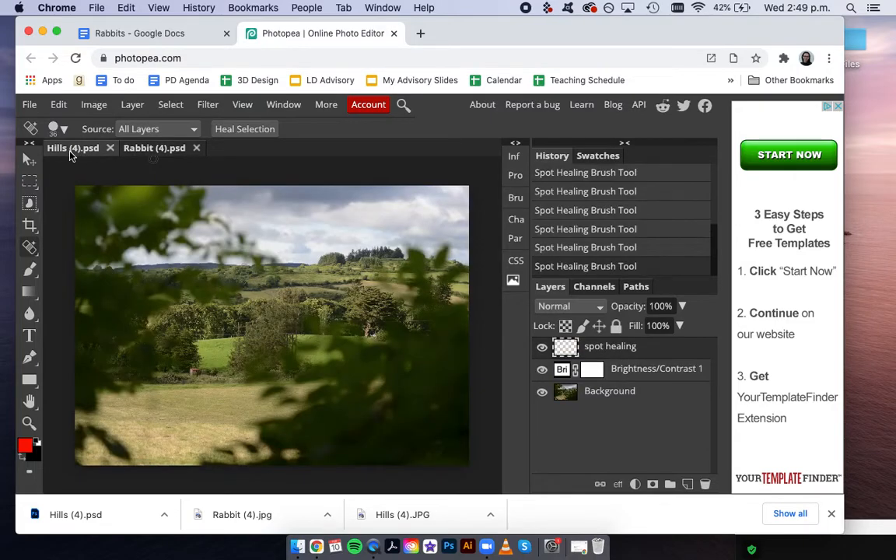
left_click(152, 157)
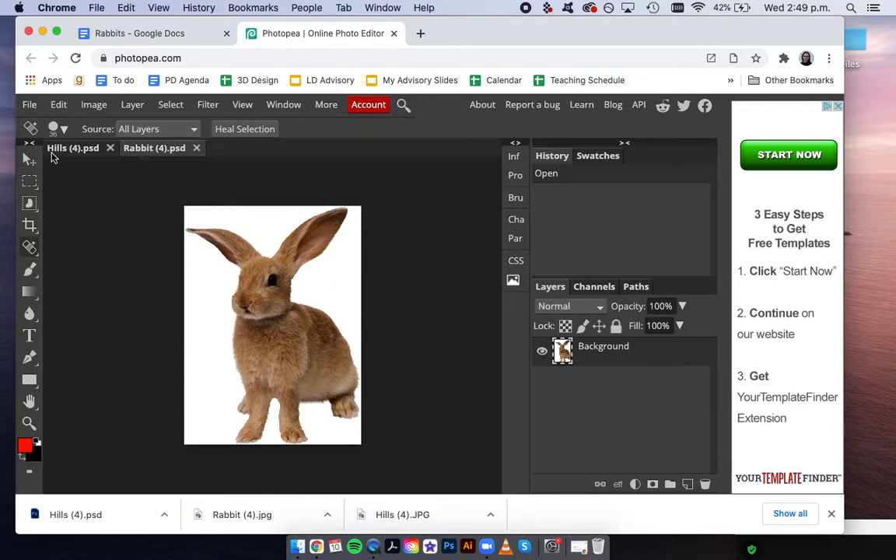
Step: Try copying the rabbit's Background layer into the hills document, undo it and return to the rabbit document
left_click_drag(617, 357, 78, 153)
key("ctrl+z")
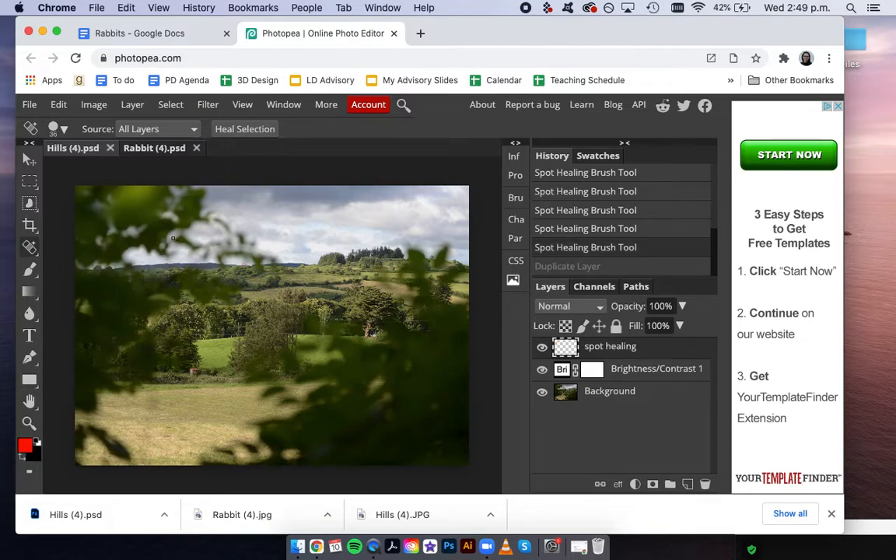
left_click(148, 147)
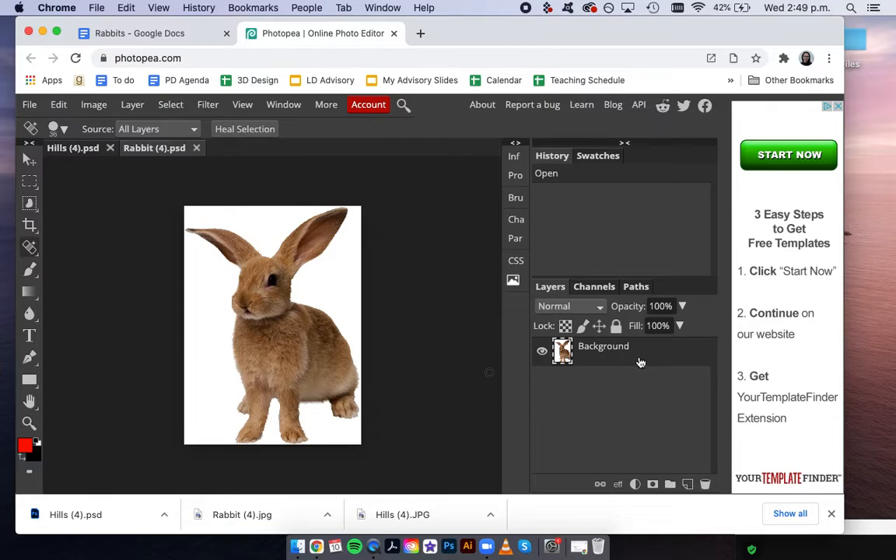
Step: Duplicate the rabbit's Background layer and hide the original
left_click_drag(640, 363, 688, 484)
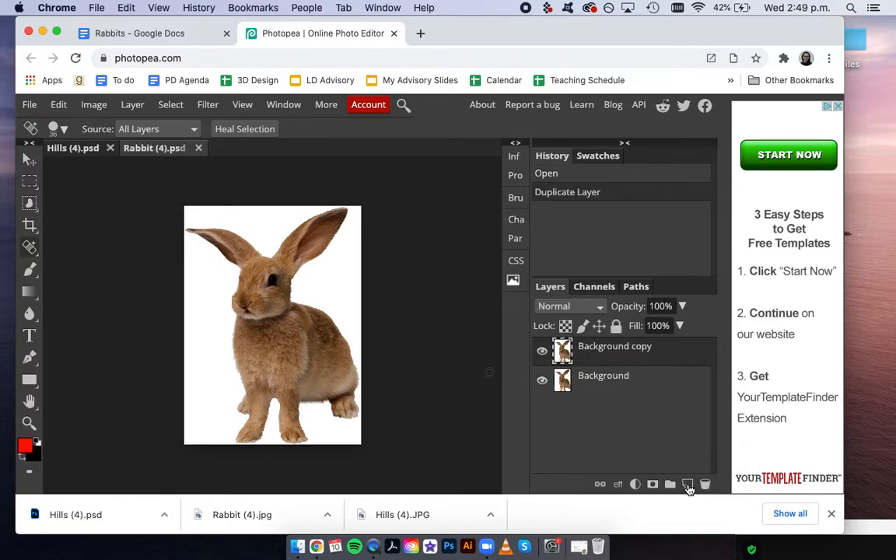
left_click(542, 381)
Step: Select the white area around the rabbit on the copied layer with the Magic Wand, delete it and deselect
scroll(307, 339, "up", 2)
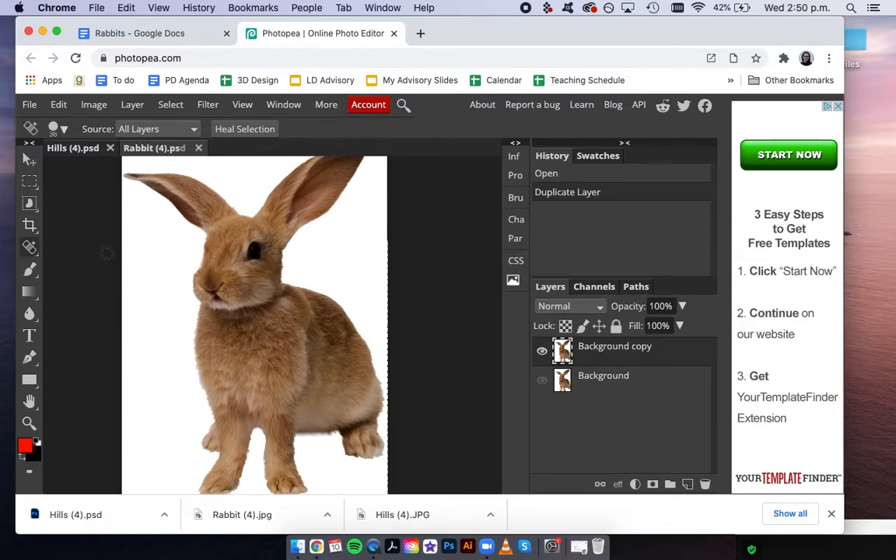
right_click(30, 206)
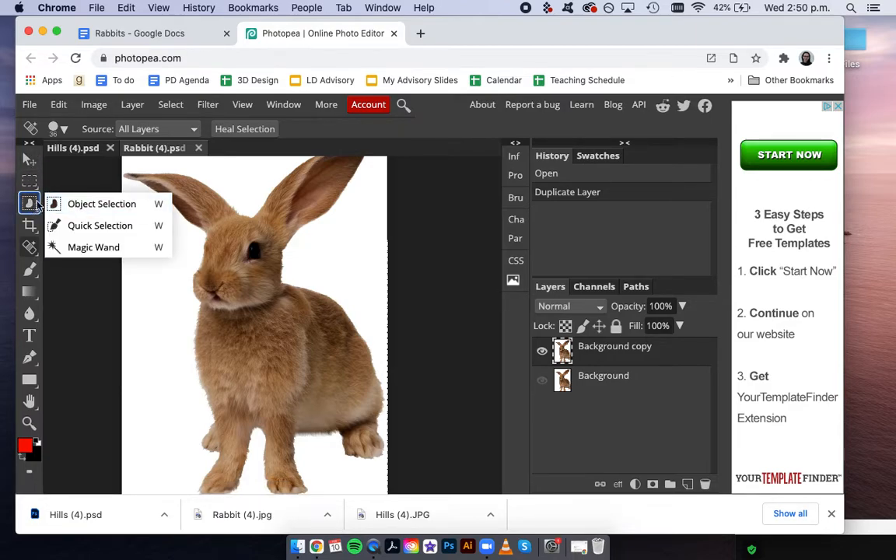
left_click(85, 249)
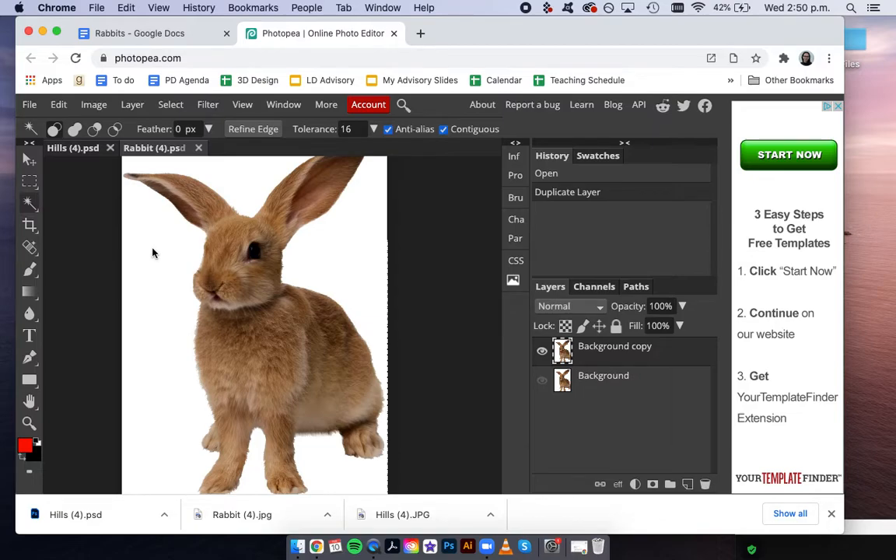
left_click(137, 224)
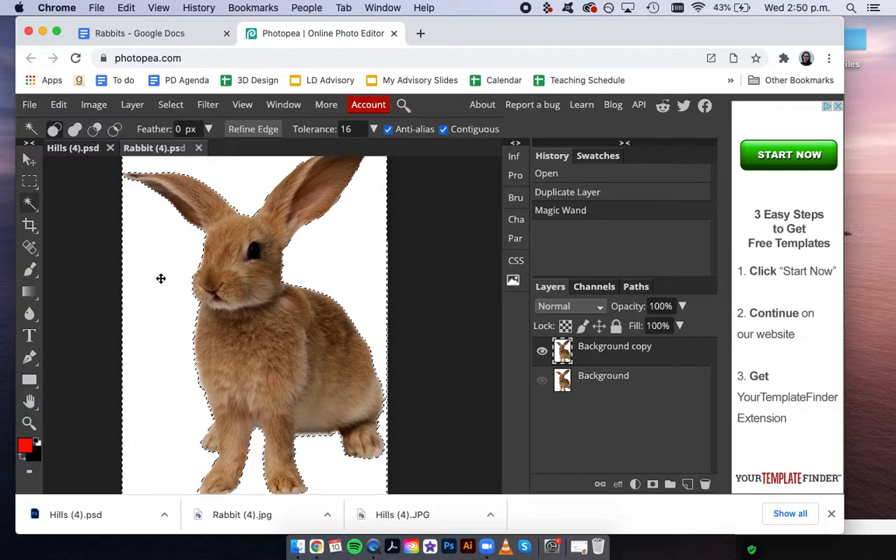
key("Delete")
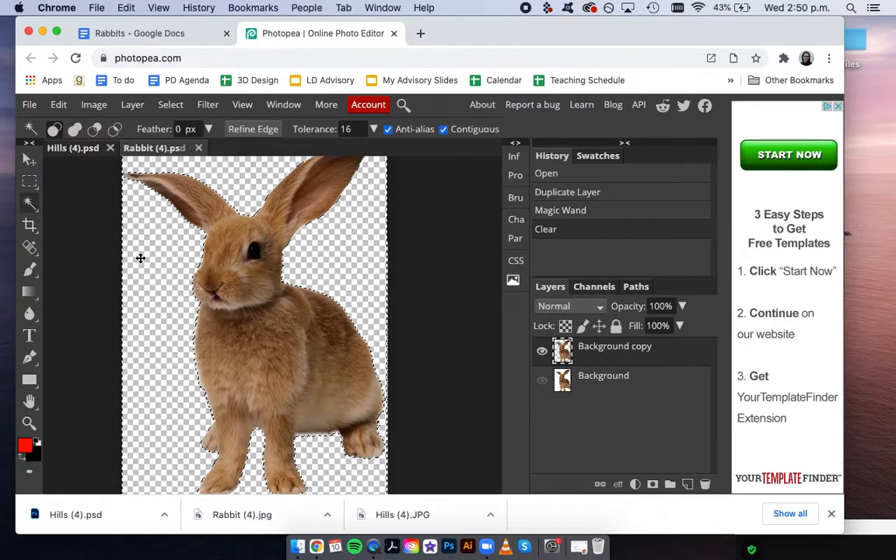
key("super+minus")
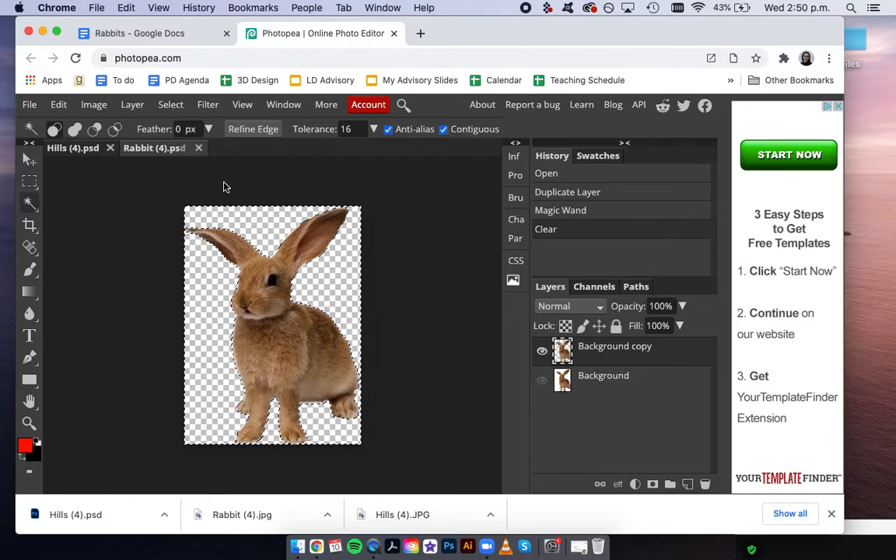
left_click(171, 106)
left_click(178, 148)
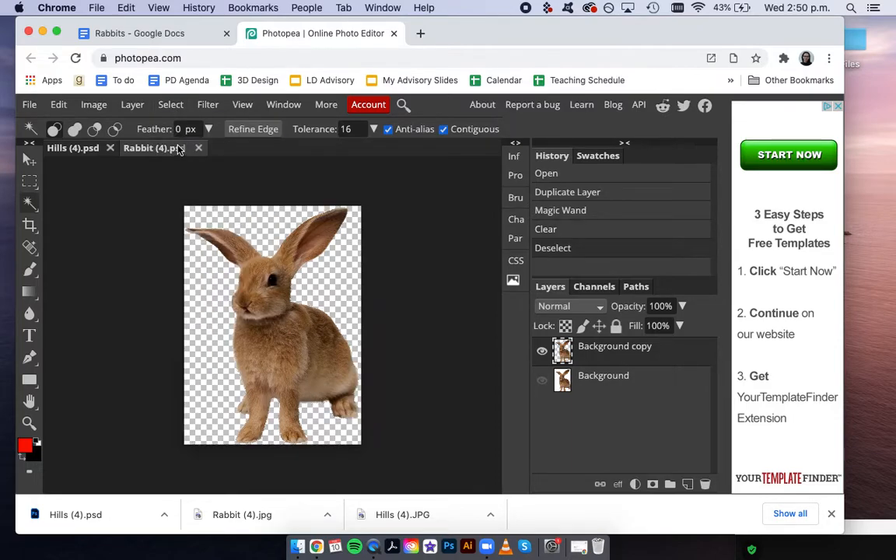
Step: Rename the cut-out layer in the rabbit document to "rabbit"
double_click(606, 351)
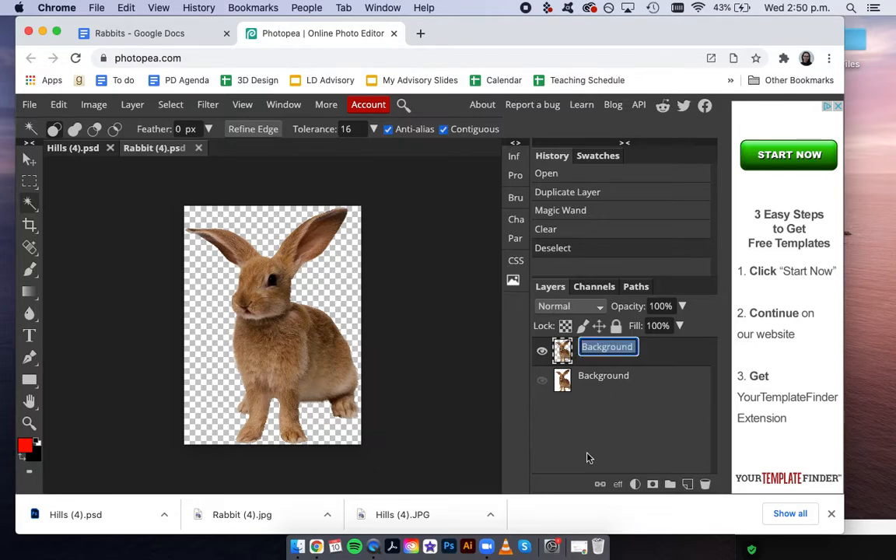
type("rabbit")
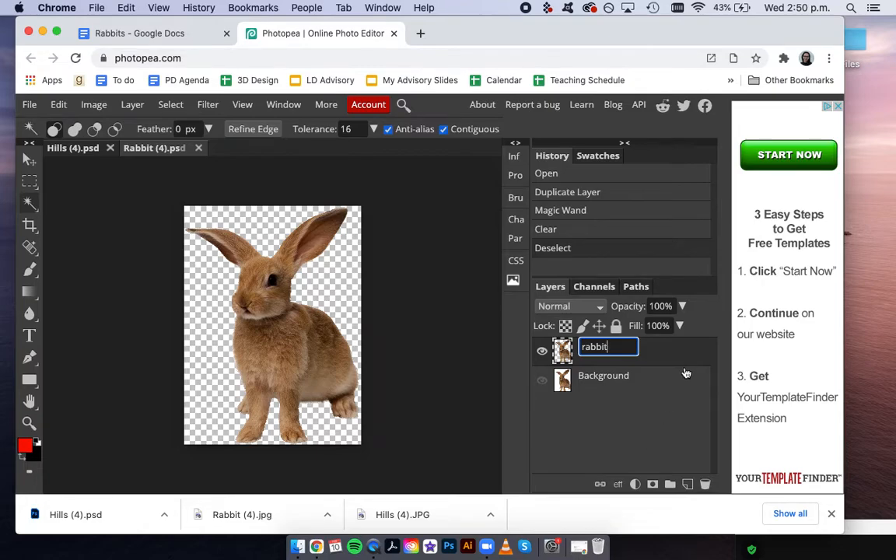
key("Return")
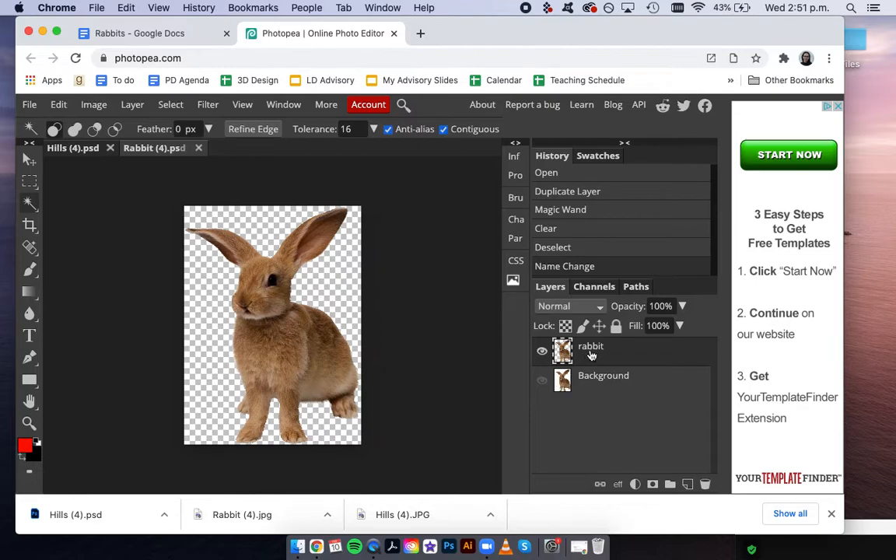
Step: Copy the rabbit layer into the Hills (4).psd document and move the rabbit down onto the grass in the foreground
left_click_drag(596, 350, 85, 163)
left_click_drag(86, 161, 85, 152)
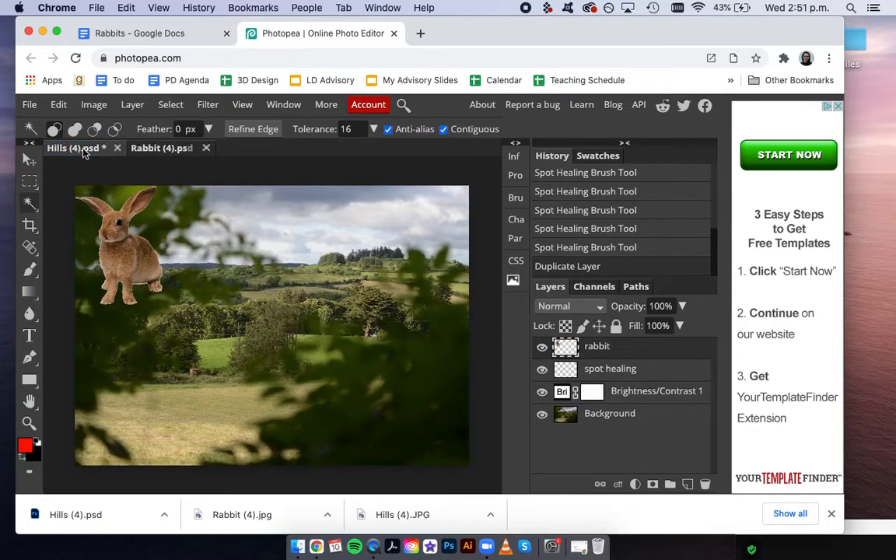
left_click(31, 161)
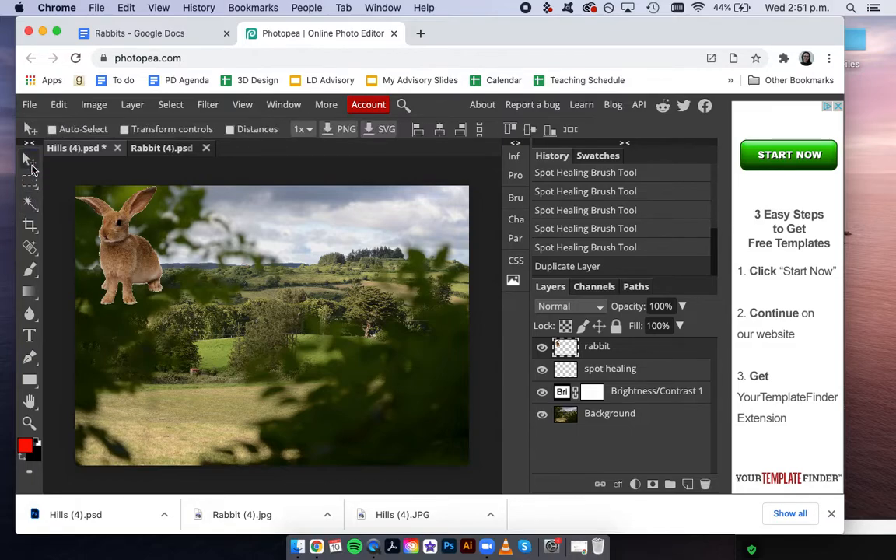
left_click_drag(119, 247, 185, 389)
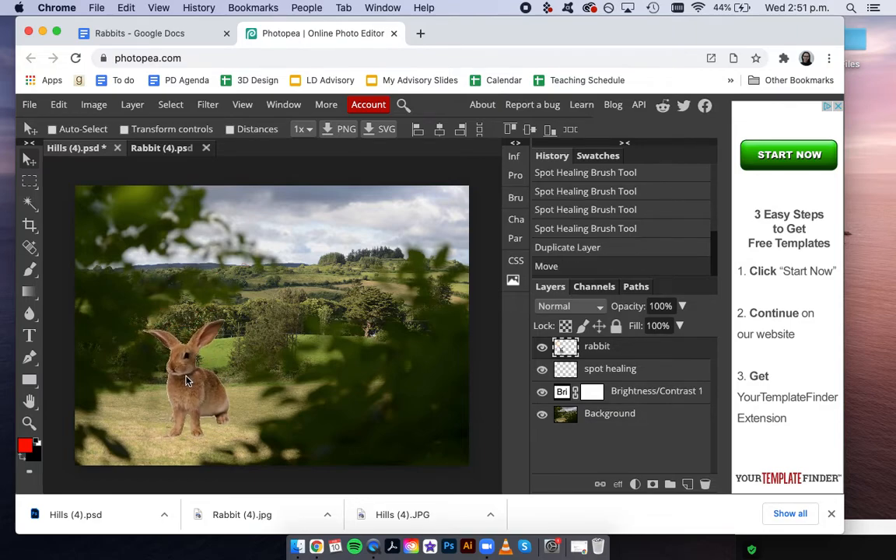
Step: Try moving the rabbit with the spot healing layer selected, and undo that move
left_click(622, 372)
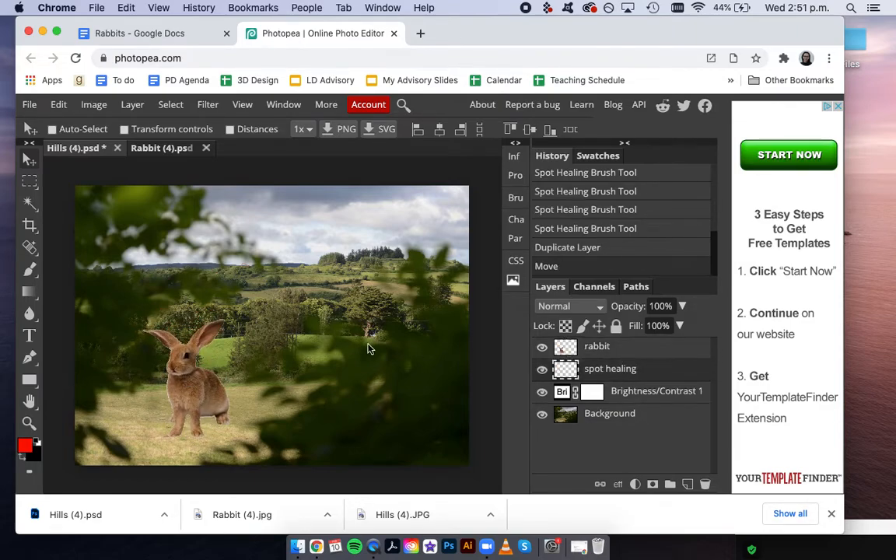
left_click(195, 393)
key("super+z")
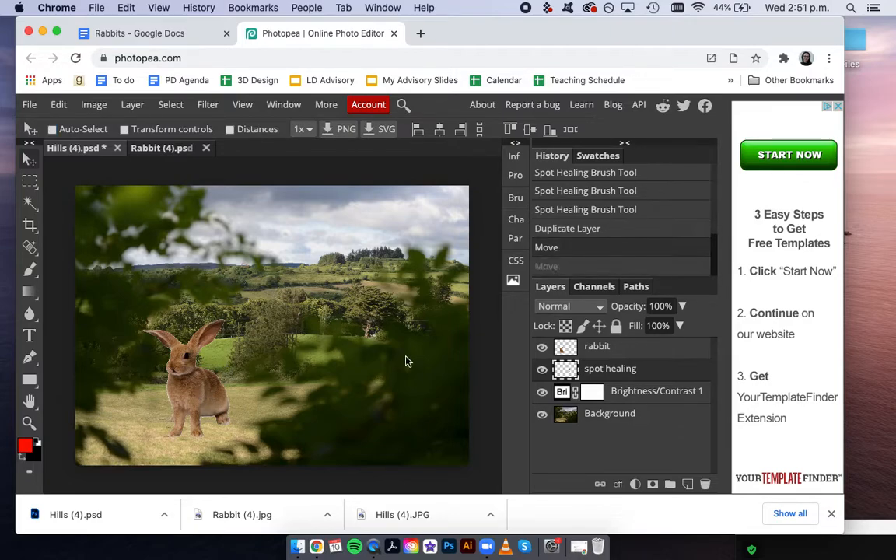
Step: Reposition the rabbit layer on the grass and scale it proportionally to about 49% with Free Transform
left_click(623, 351)
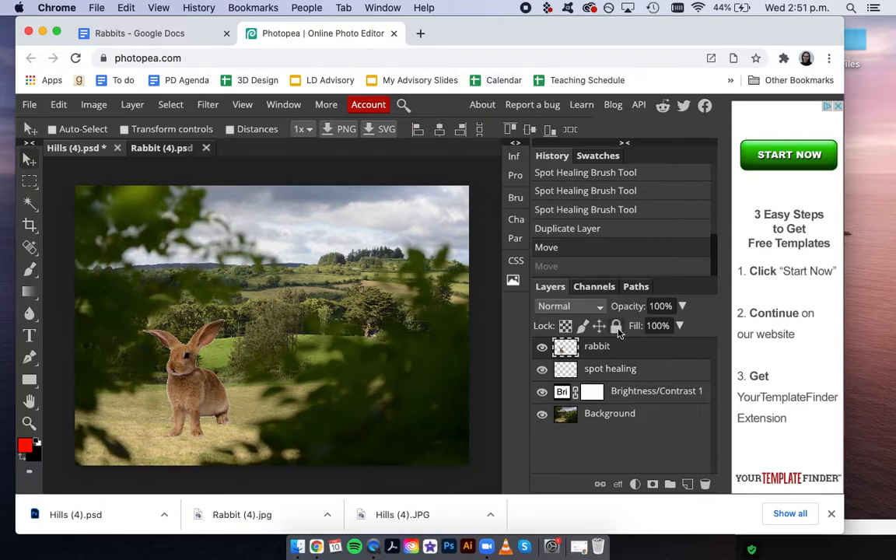
left_click_drag(180, 387, 154, 343)
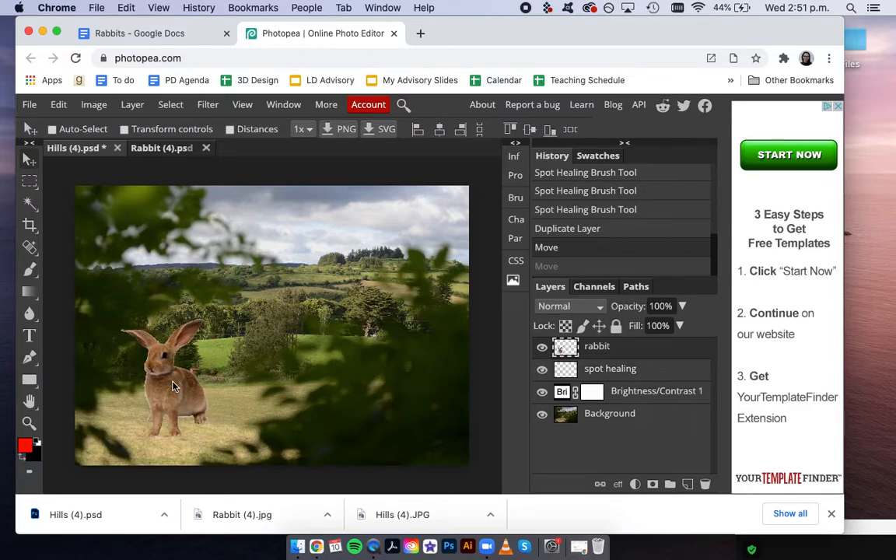
left_click(63, 106)
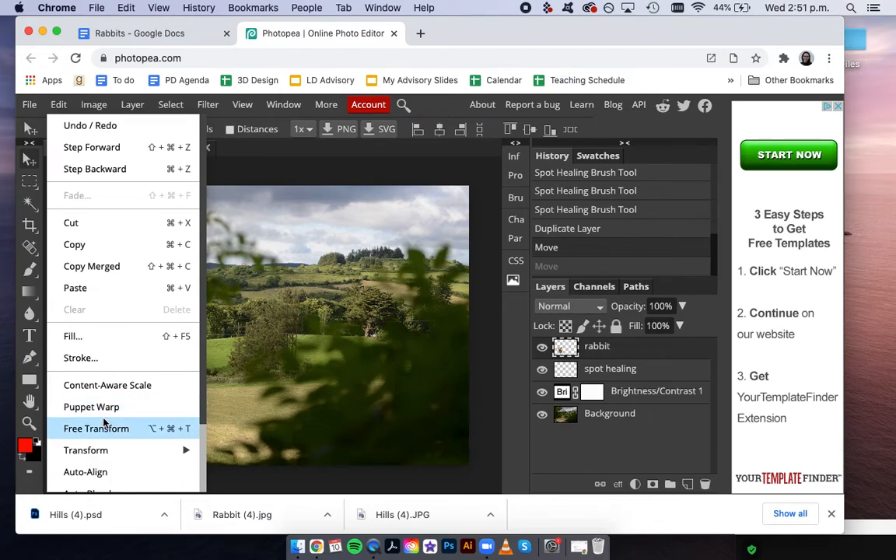
mouse_move(110, 452)
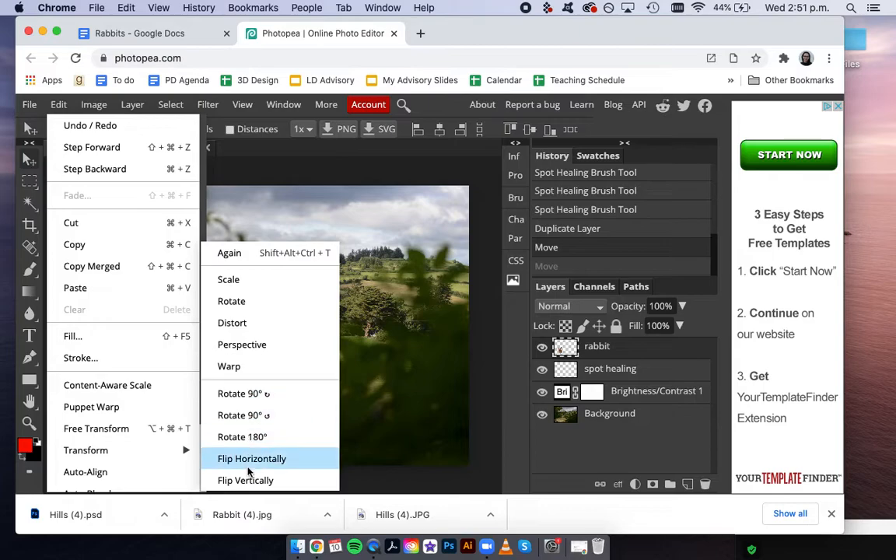
left_click(112, 429)
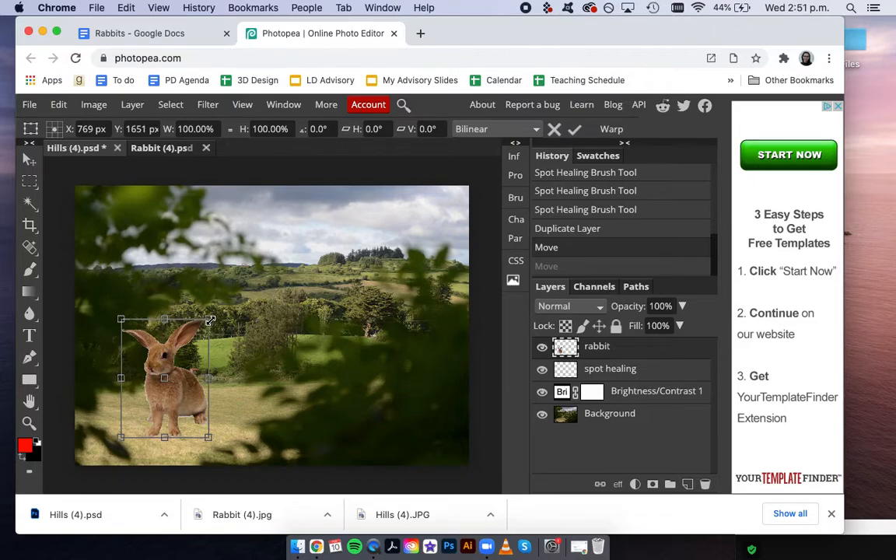
left_click_drag(210, 320, 207, 386)
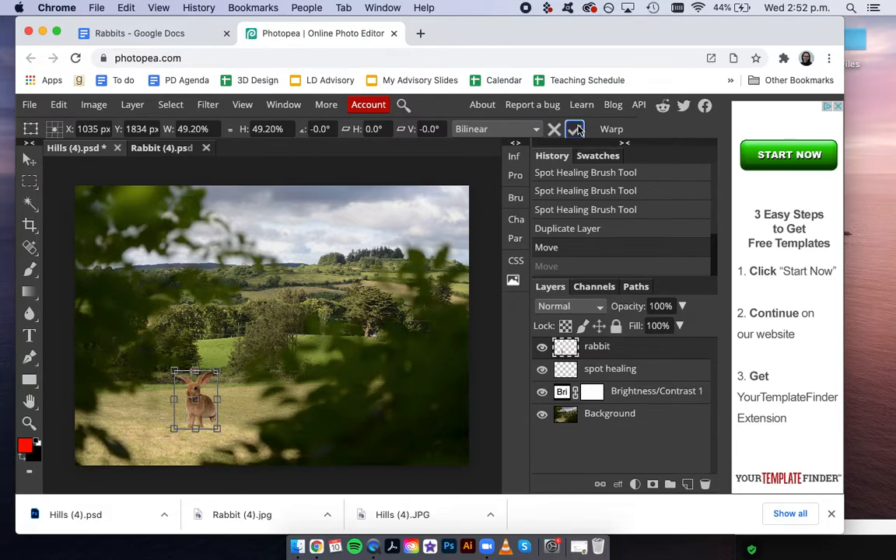
left_click(576, 130)
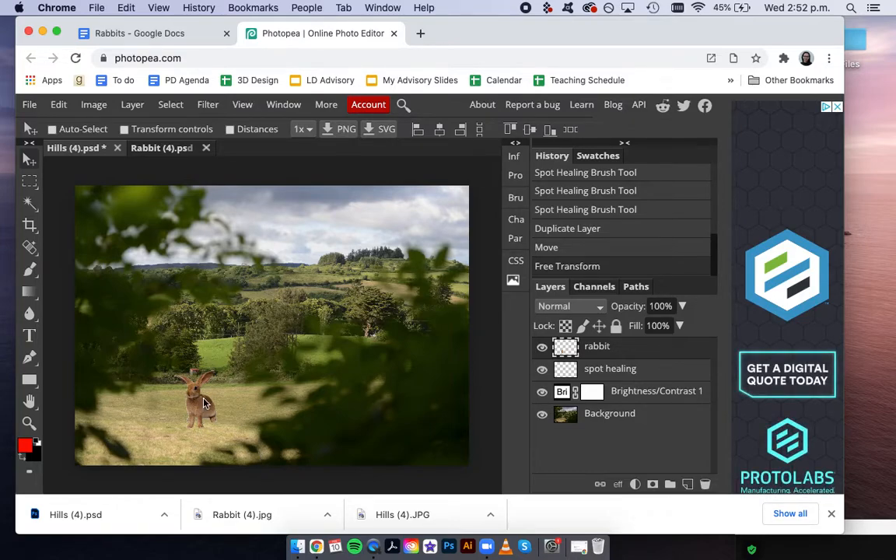
Step: Save the hills composite as a PSD and export it as a 3379 × 2400 px JPG at 70% quality
left_click(29, 104)
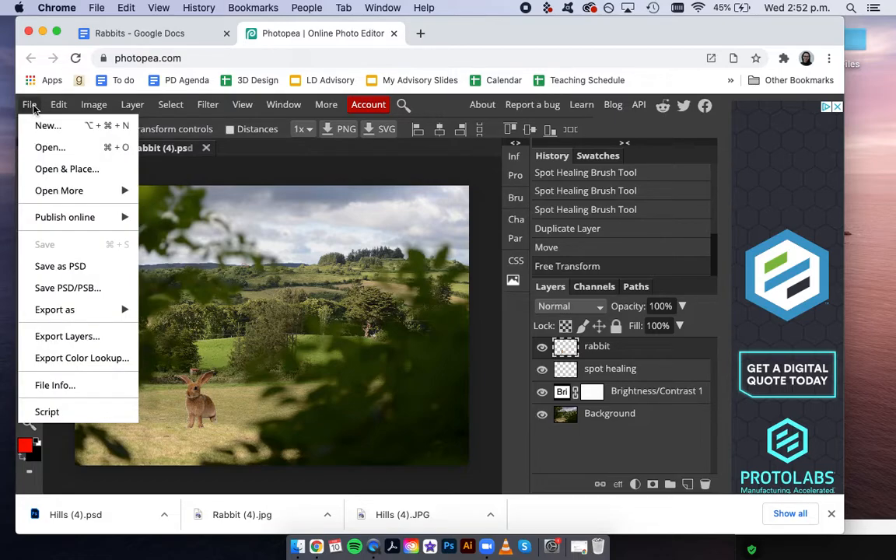
left_click(65, 268)
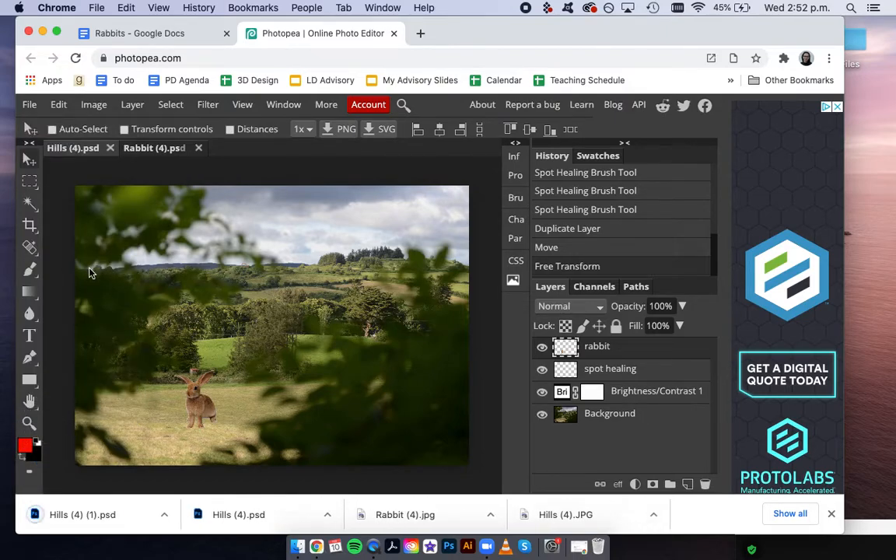
left_click(30, 107)
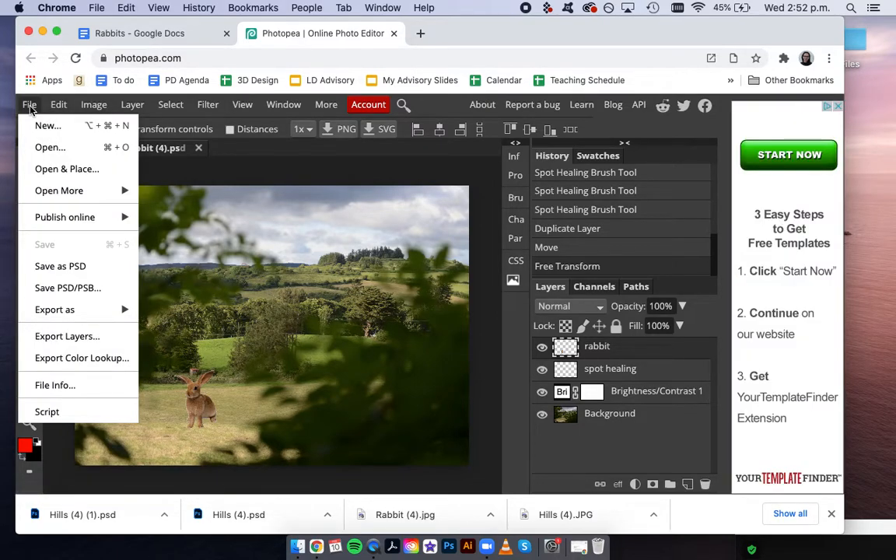
mouse_move(90, 308)
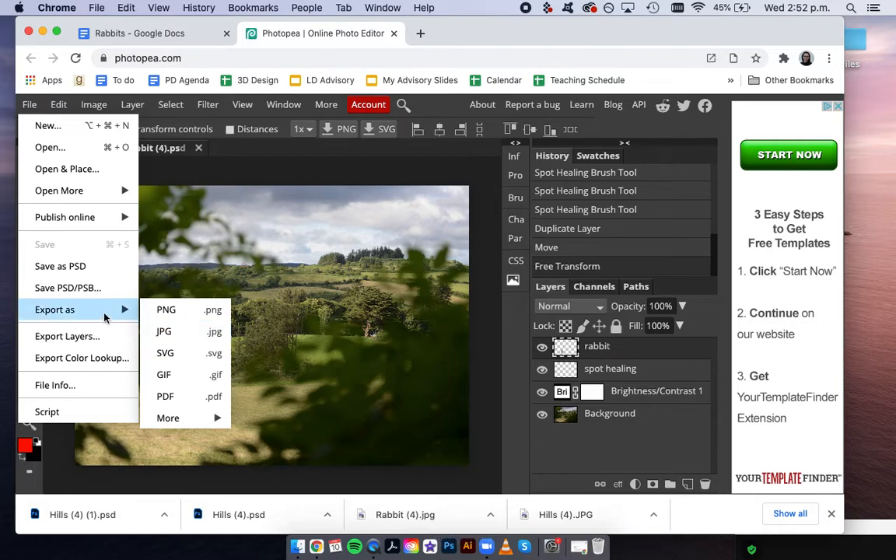
left_click(164, 337)
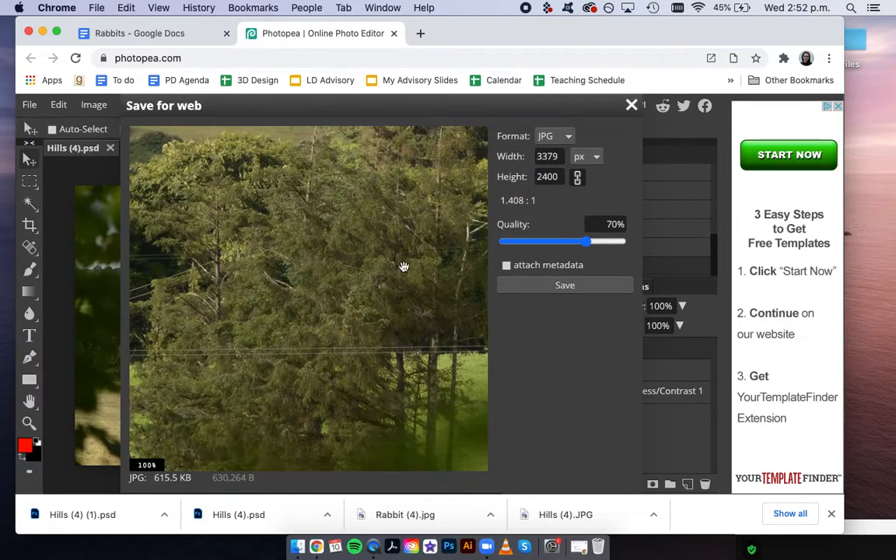
left_click(574, 287)
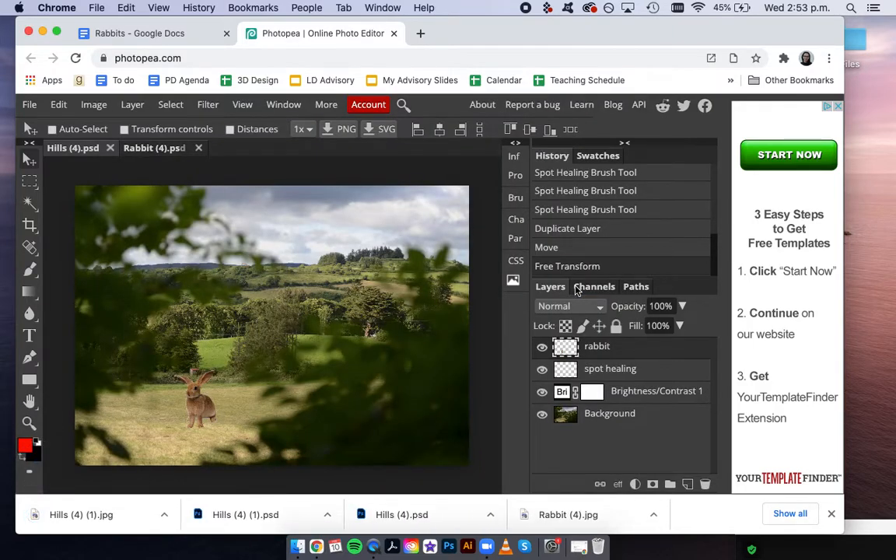